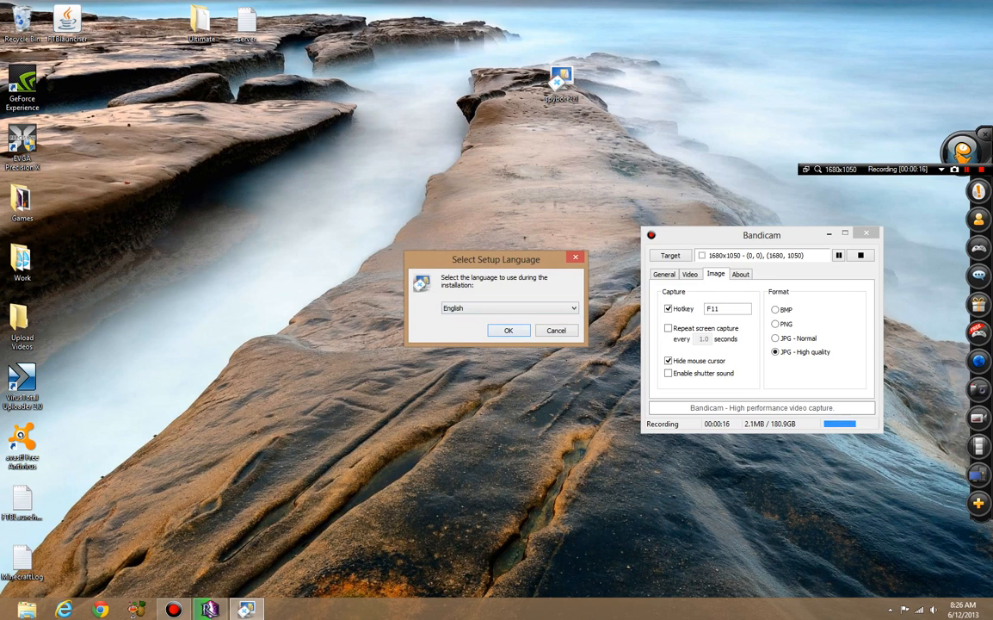
Step: Install Spybot - Search & Destroy in English with the protection mode that needs no attention, and open the Start Center
key(Return)
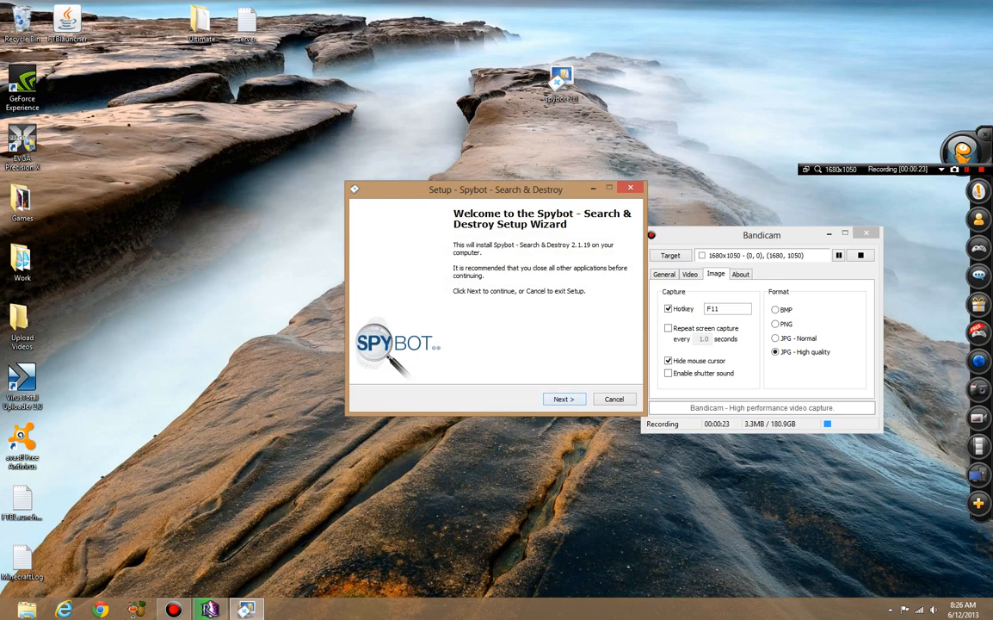
click(563, 399)
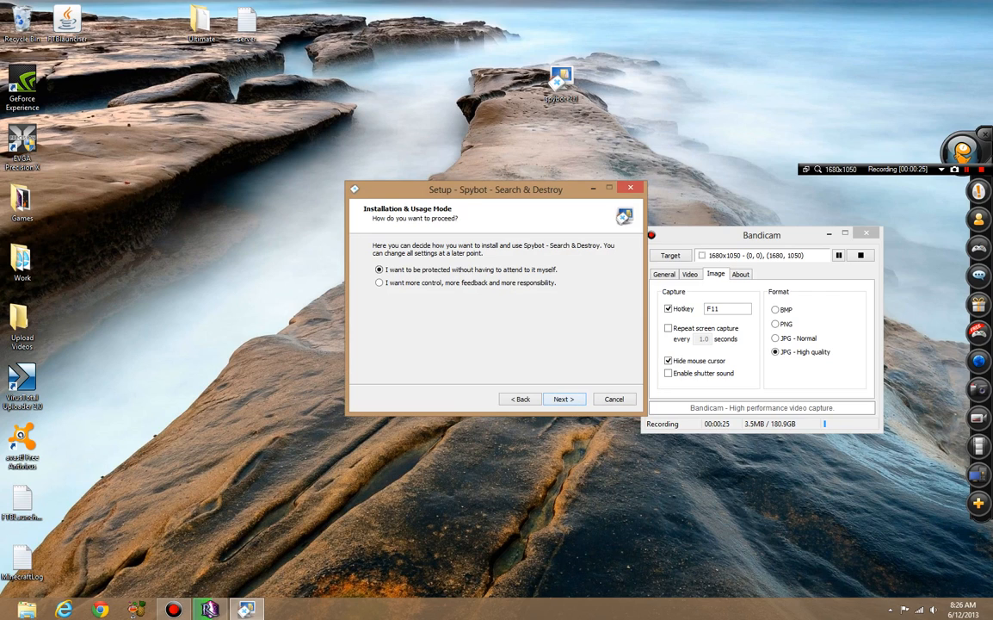
click(564, 398)
click(377, 362)
click(564, 398)
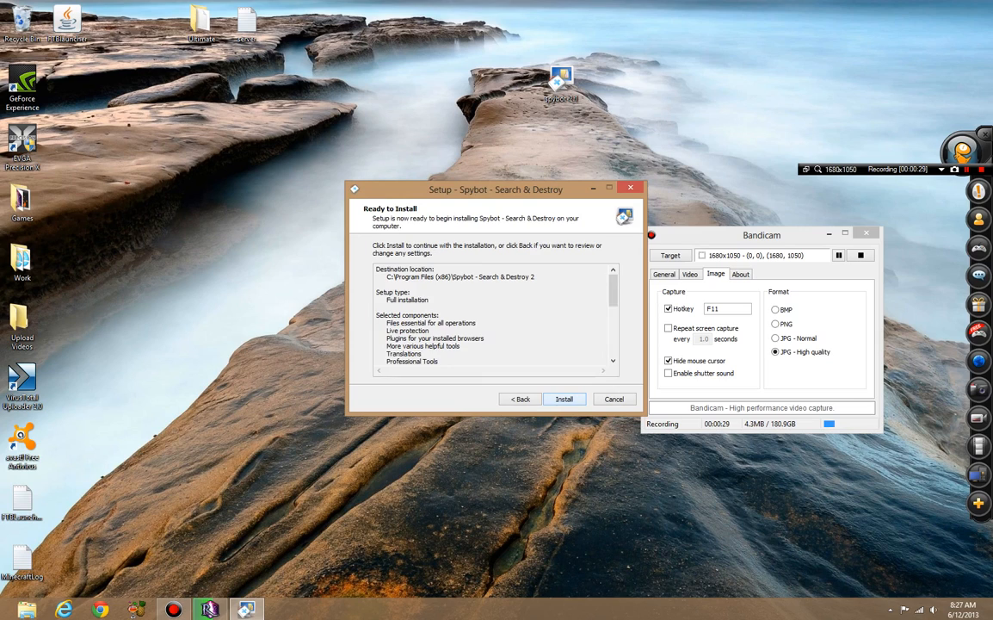
click(564, 398)
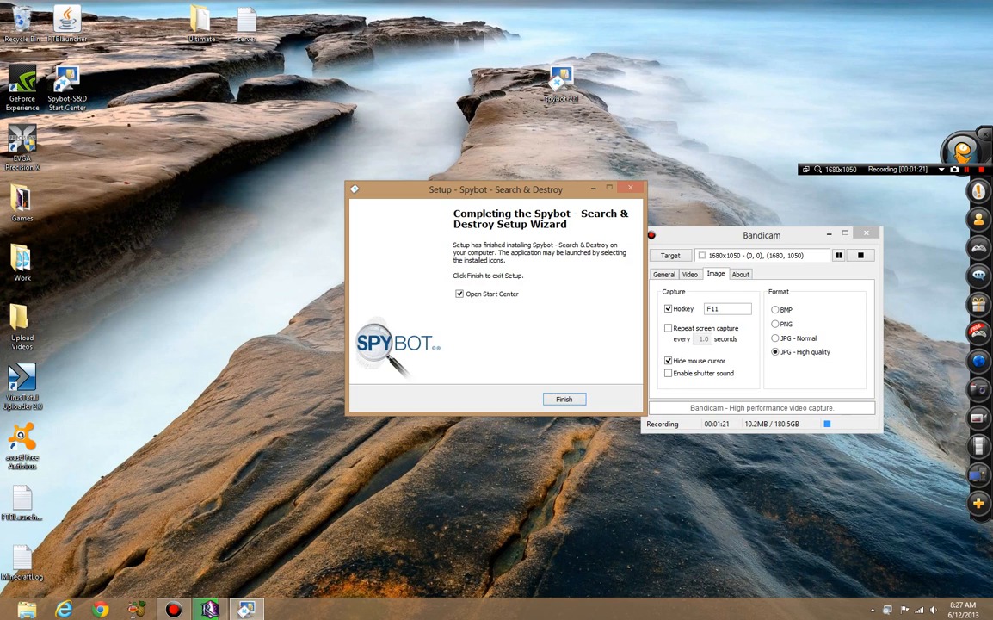
key(Return)
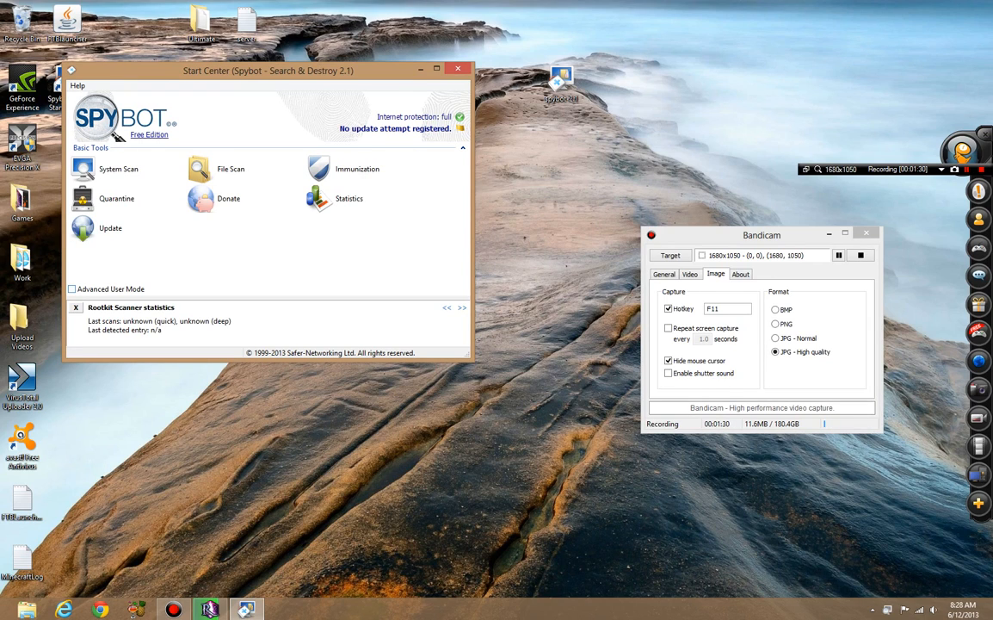
Step: Open Spybot's updater, start installing the antispyware updates and enlarge the Update window
click(89, 225)
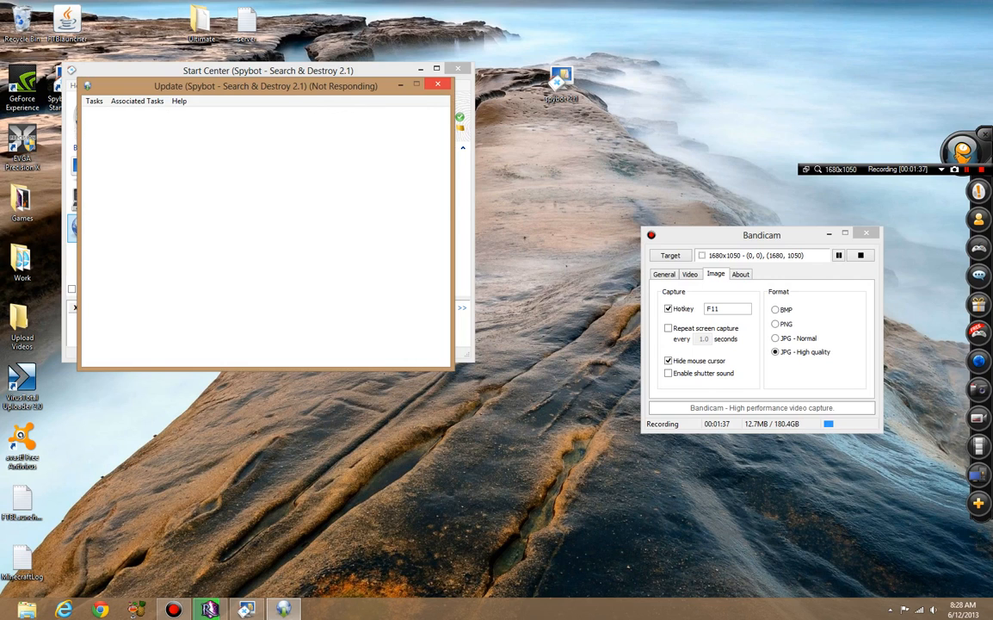
drag(258, 86, 365, 100)
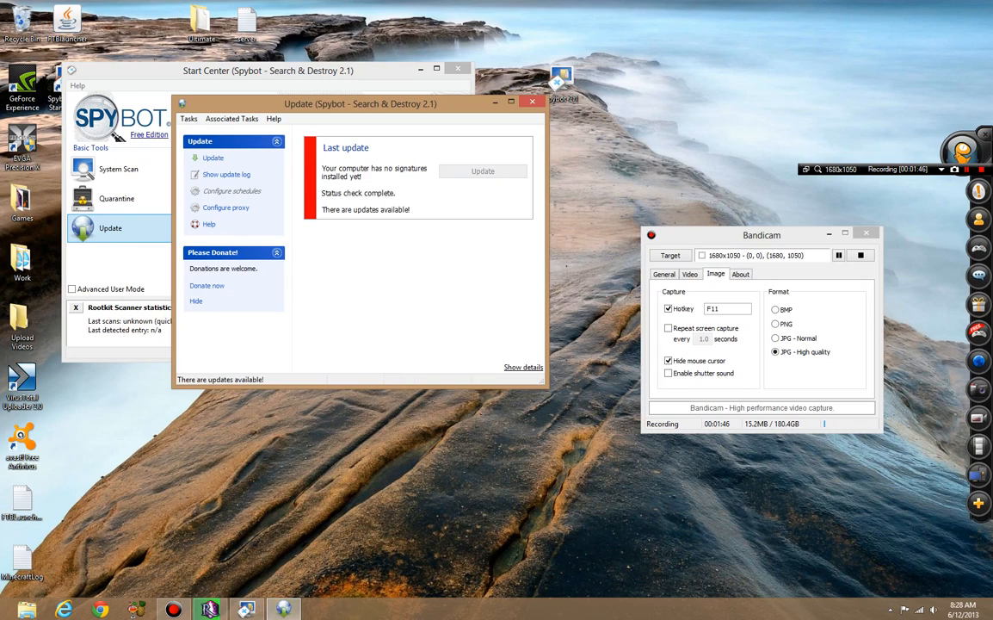
click(482, 170)
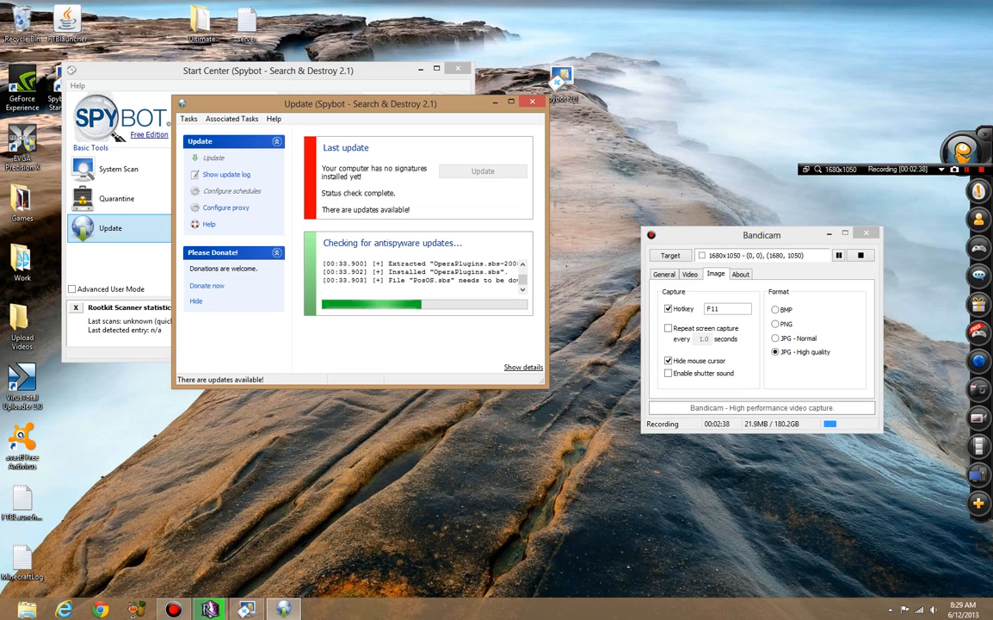
click(561, 82)
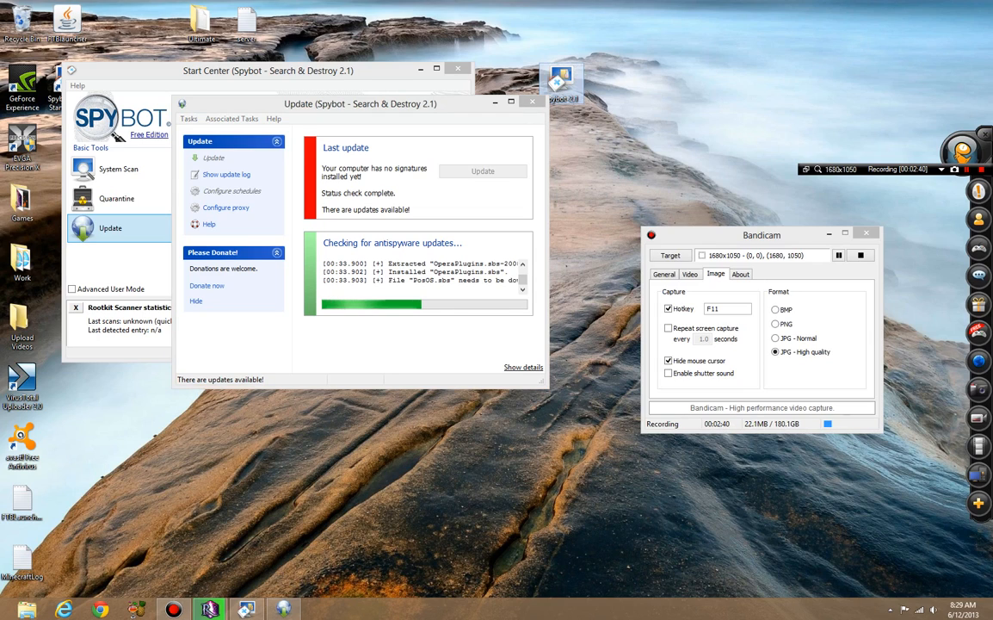
drag(548, 387, 604, 417)
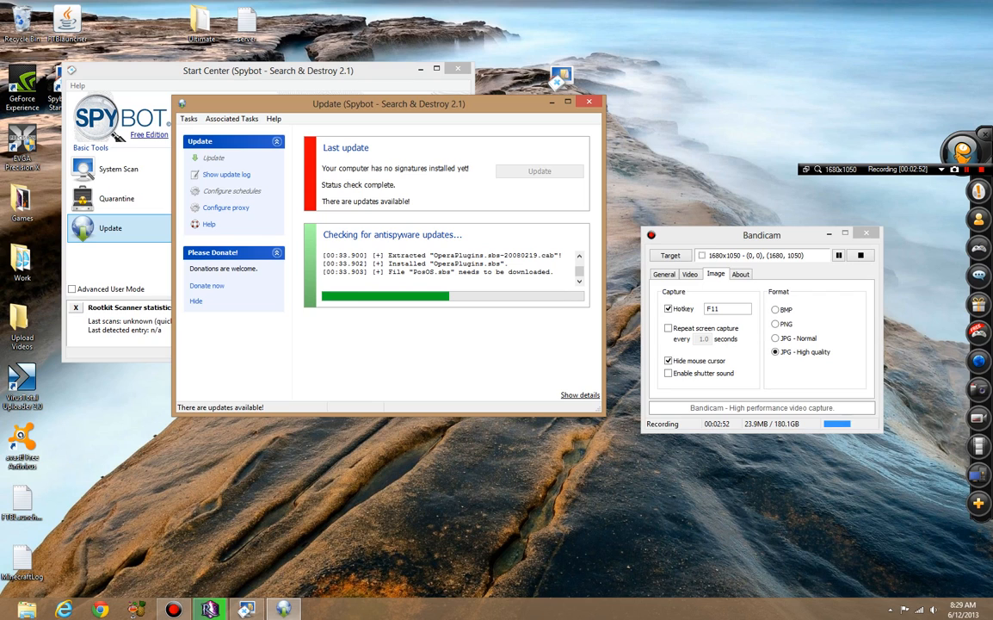
Step: Check the RIFT launcher's download progress and return to the Spybot Update window
click(210, 609)
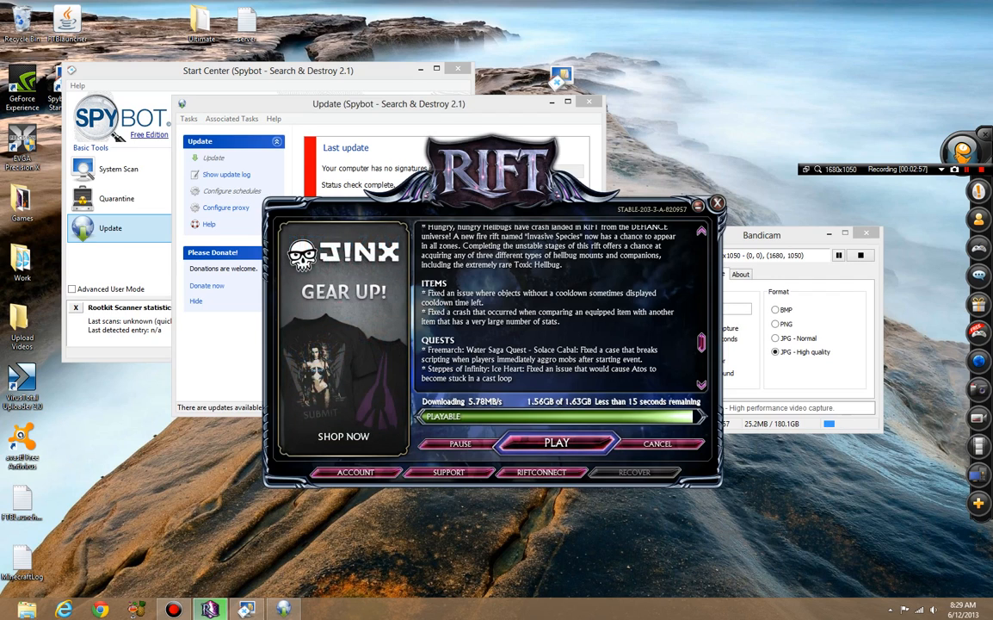
click(698, 206)
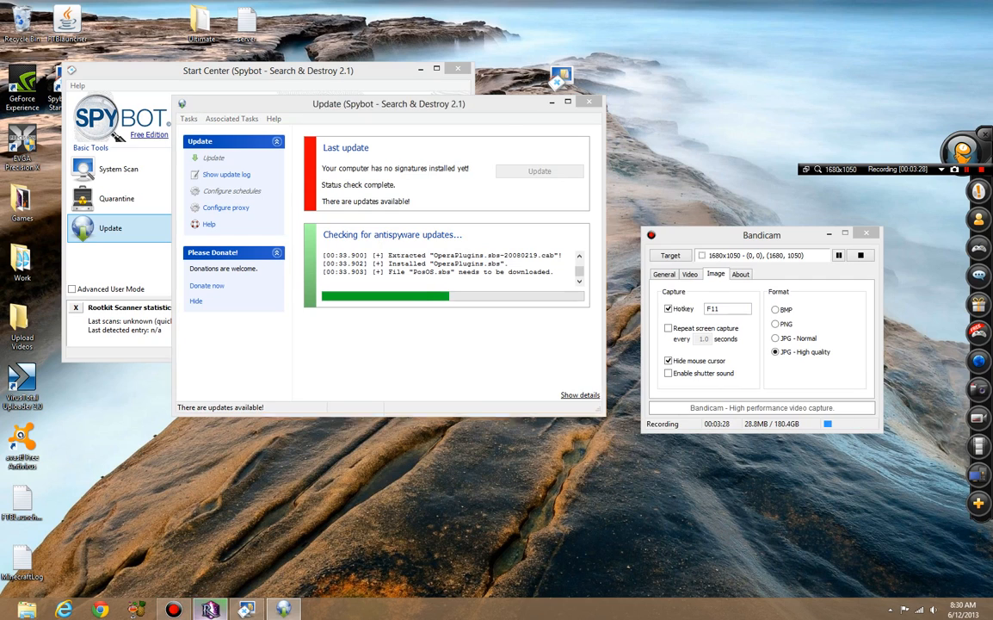
click(496, 321)
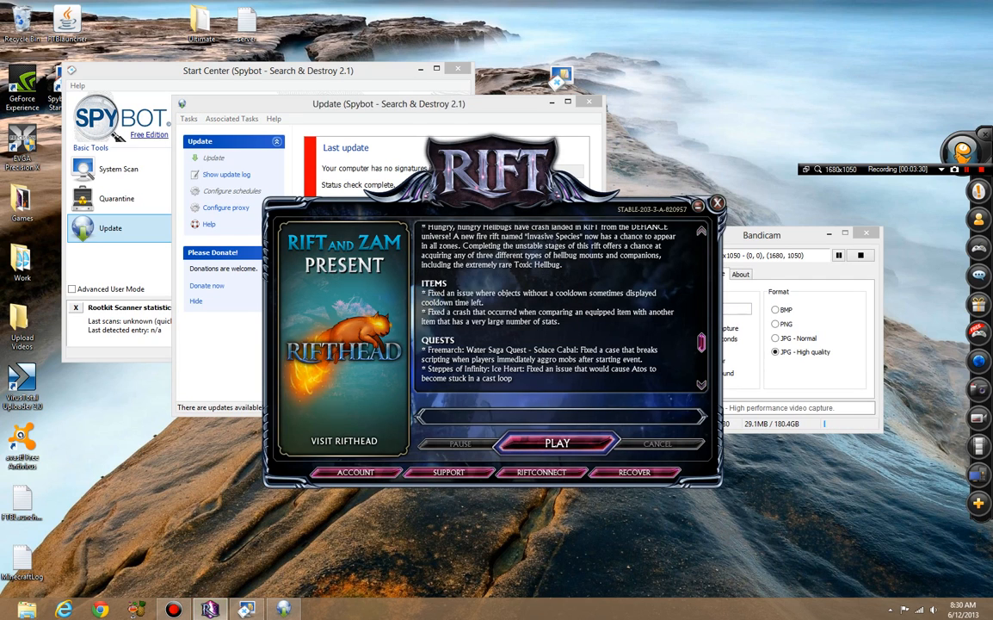
click(558, 444)
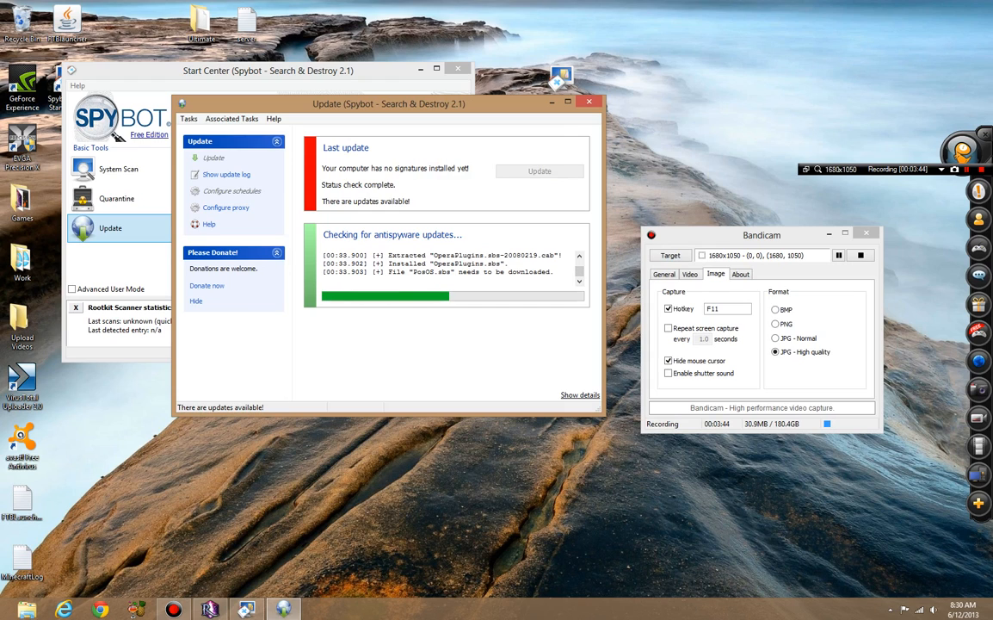
Step: Close the Update window after the antispyware updates finish and start a scan in System Scan
drag(605, 416, 618, 508)
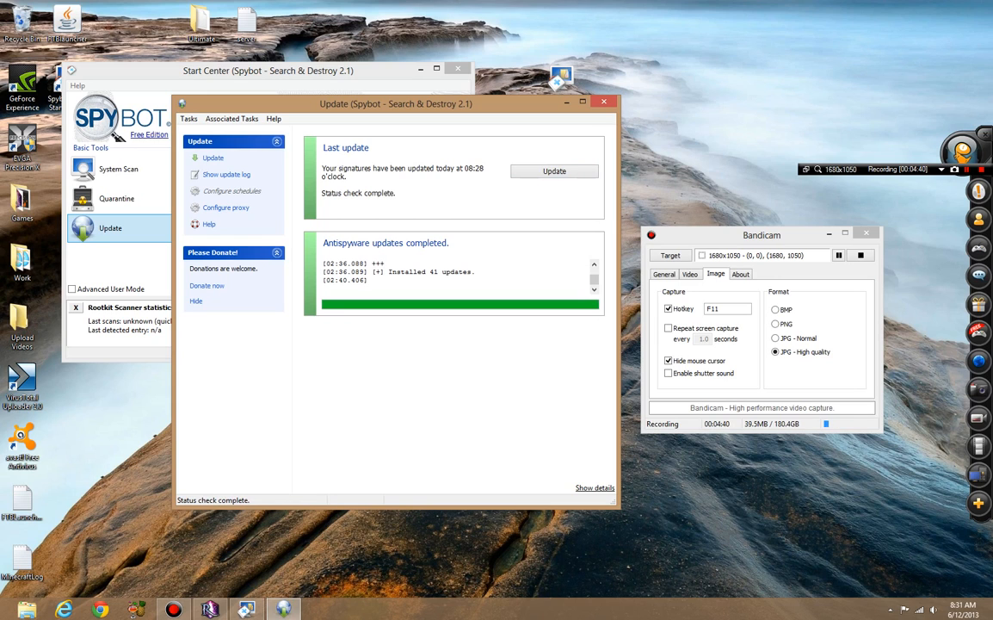
click(604, 102)
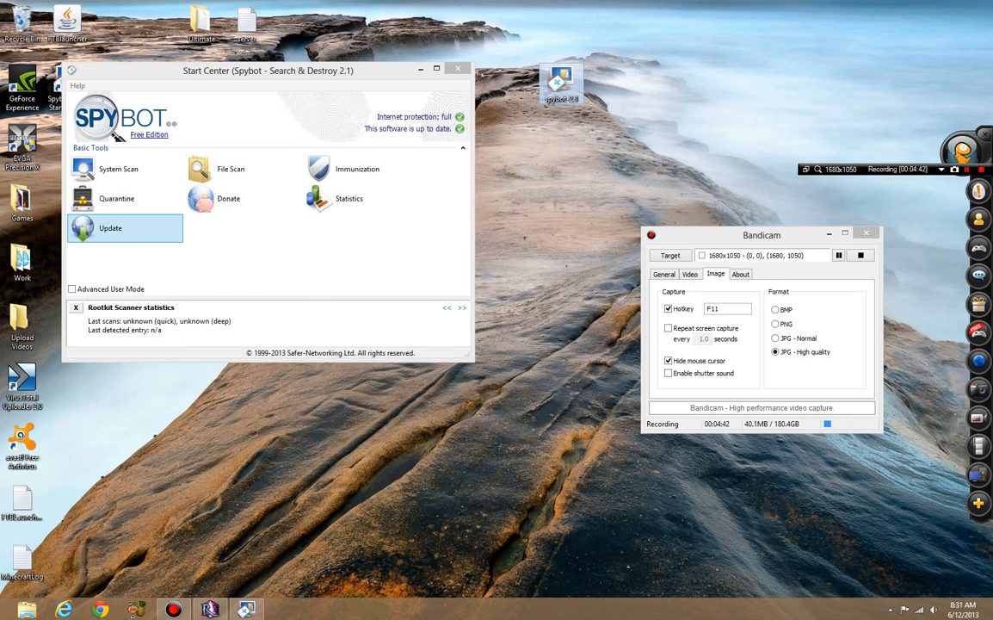
click(218, 148)
click(119, 169)
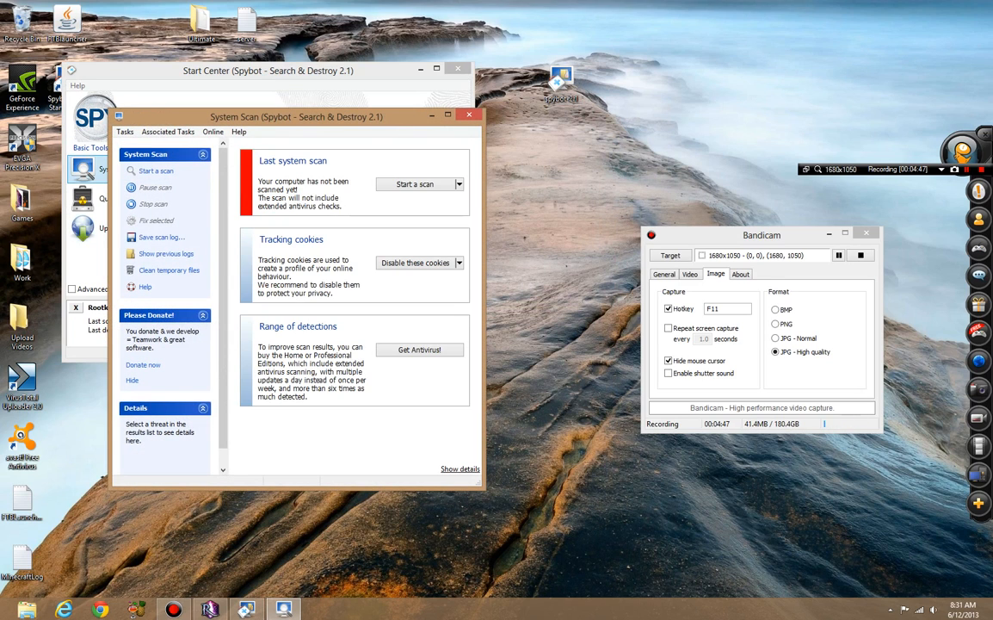
drag(275, 116, 398, 107)
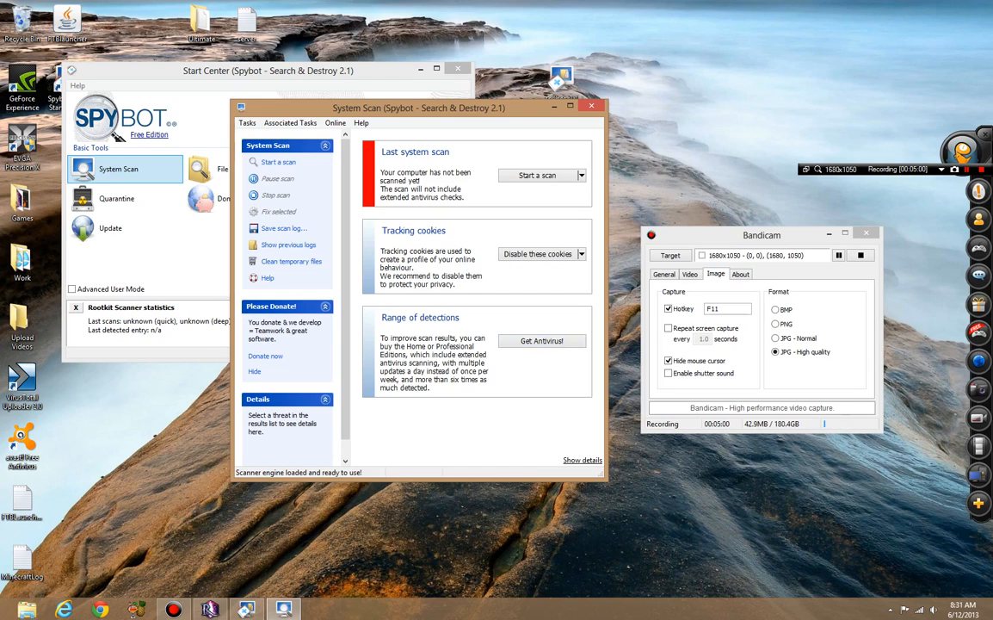
click(582, 176)
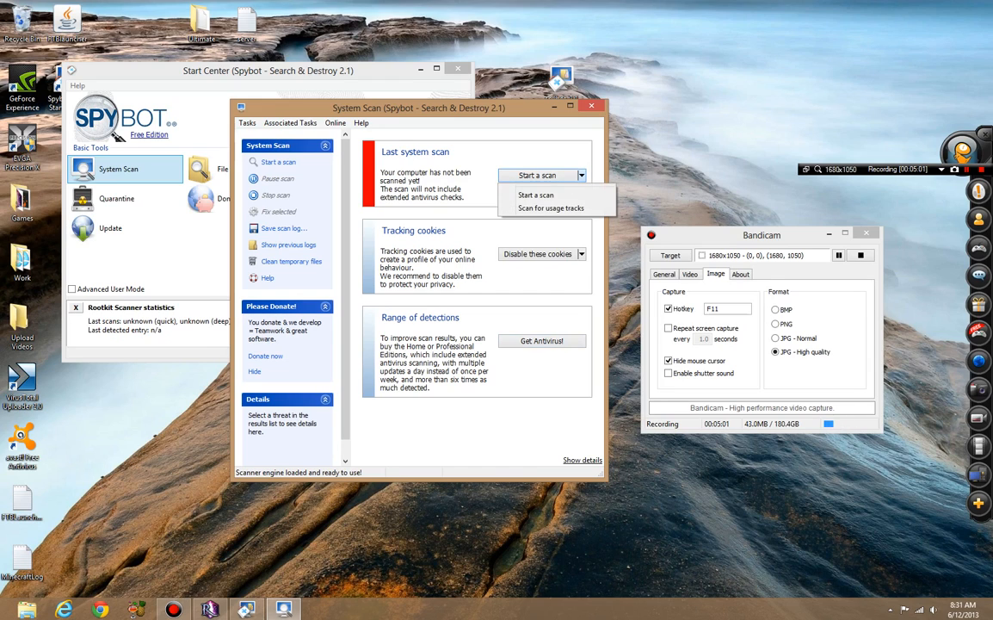
click(536, 194)
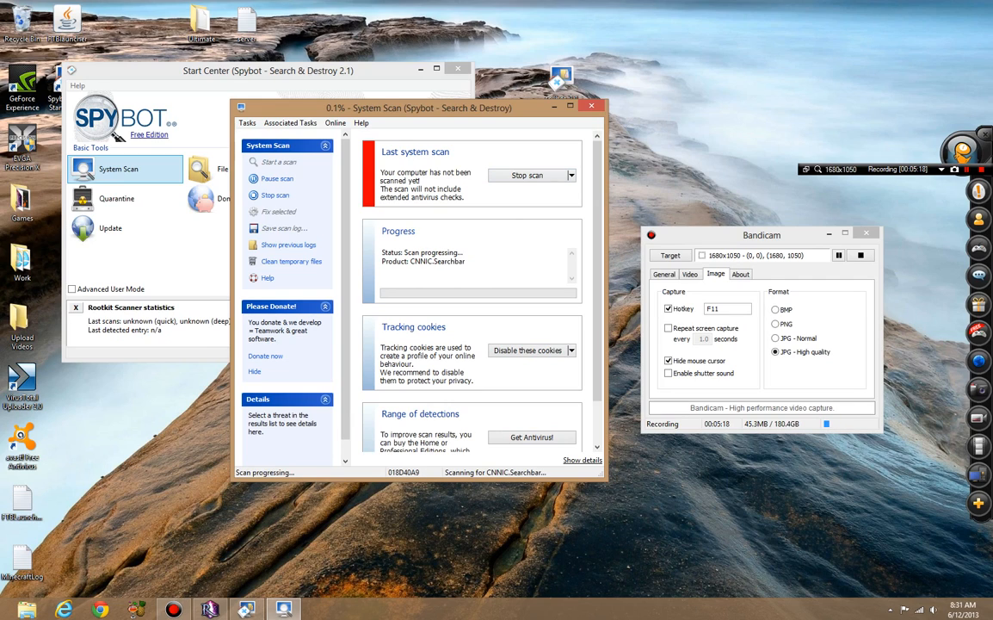
Step: Open Immunization with help dialogs shown, choosing to immunize the current account only and not to show that choice dialog again
drag(284, 70, 327, 53)
click(405, 151)
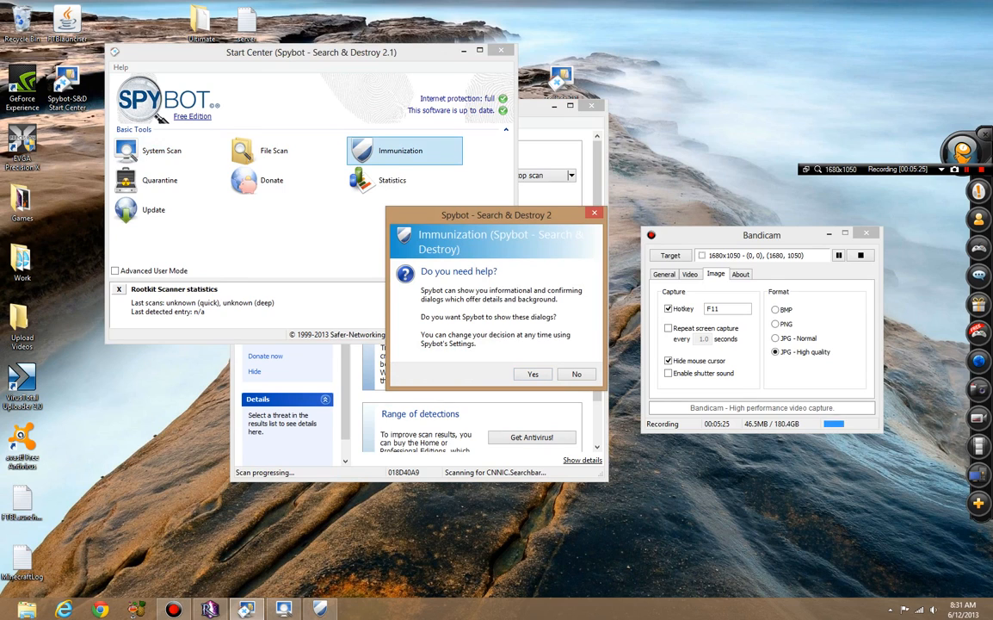
click(532, 373)
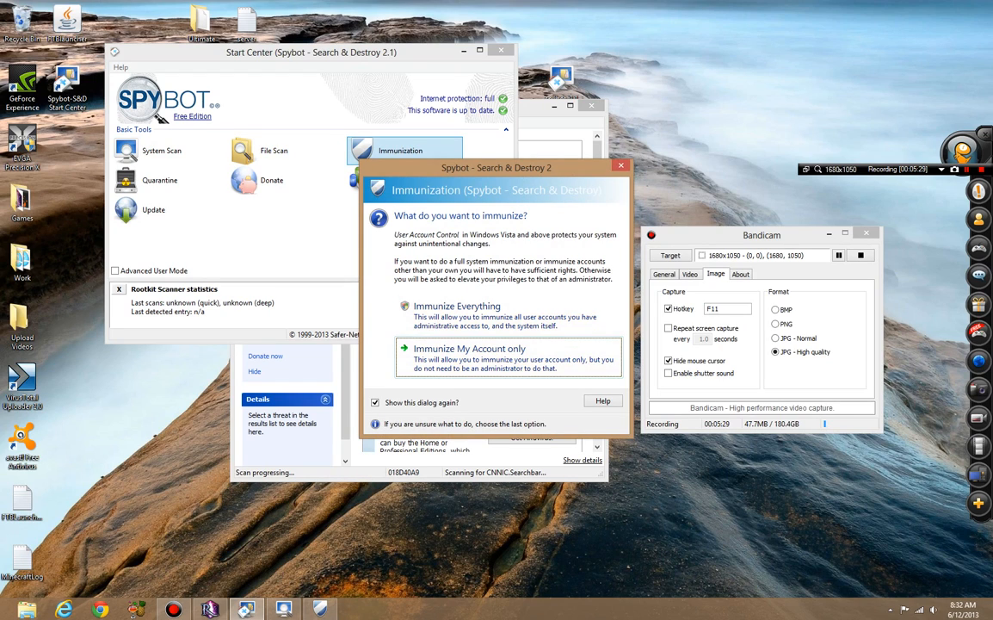
double_click(375, 401)
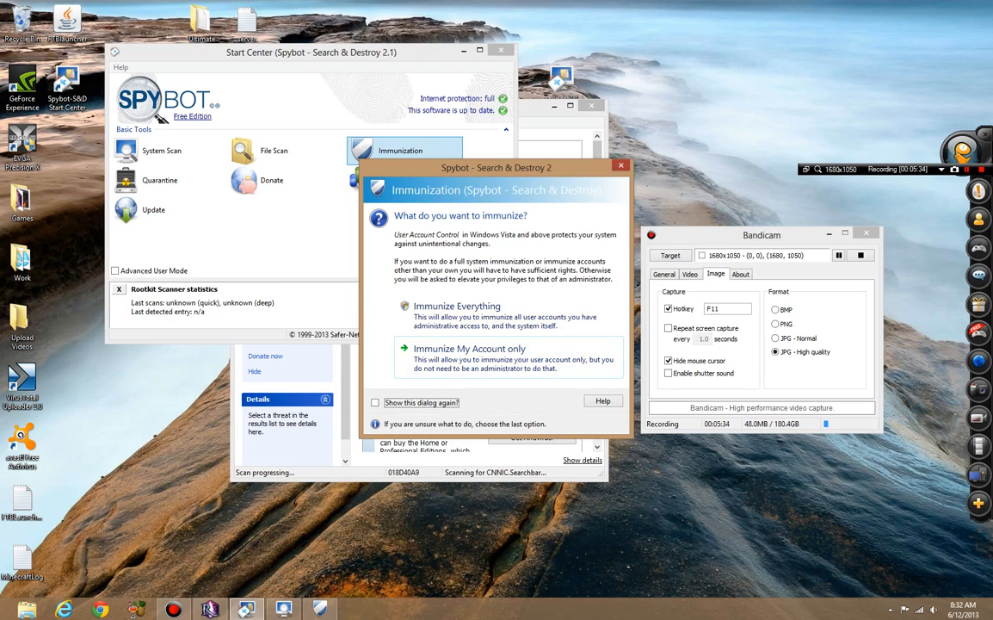
click(469, 348)
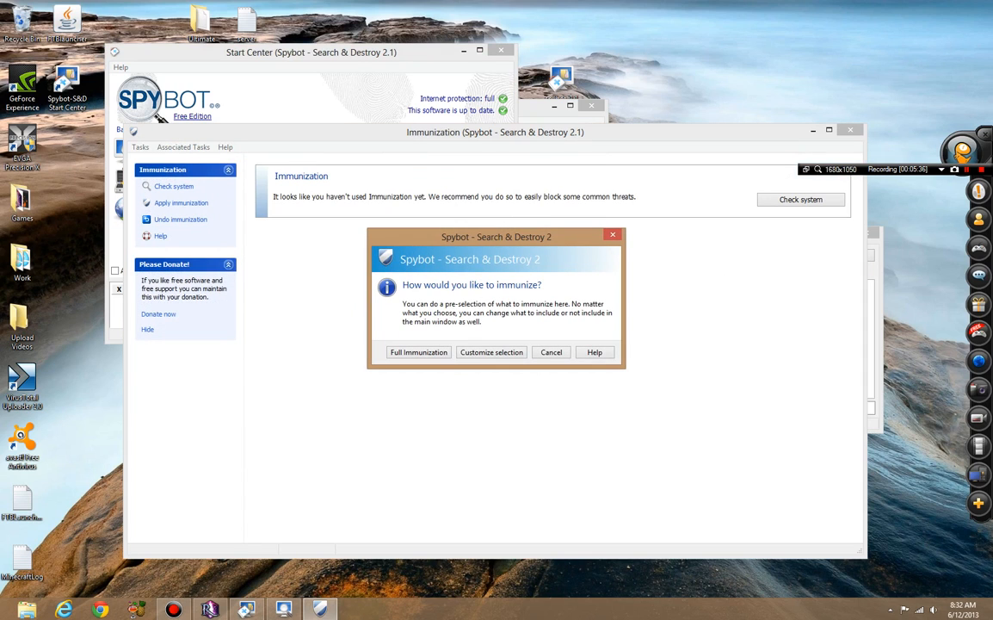
Step: Cancel the customized immunization selection and run the immunization system check, dismissing the removed-items notice so it is not shown again
click(491, 352)
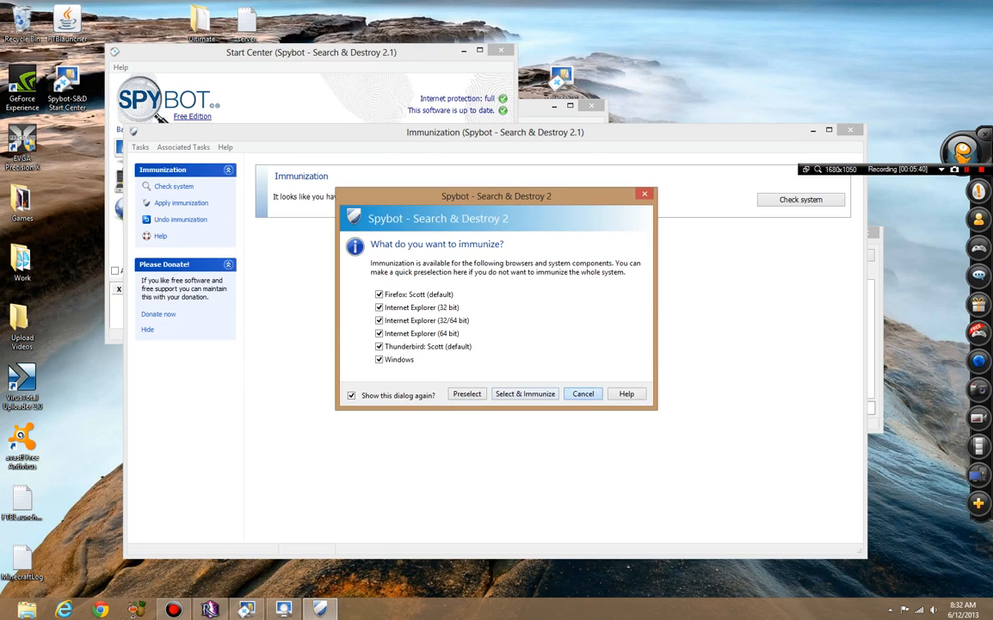
click(583, 394)
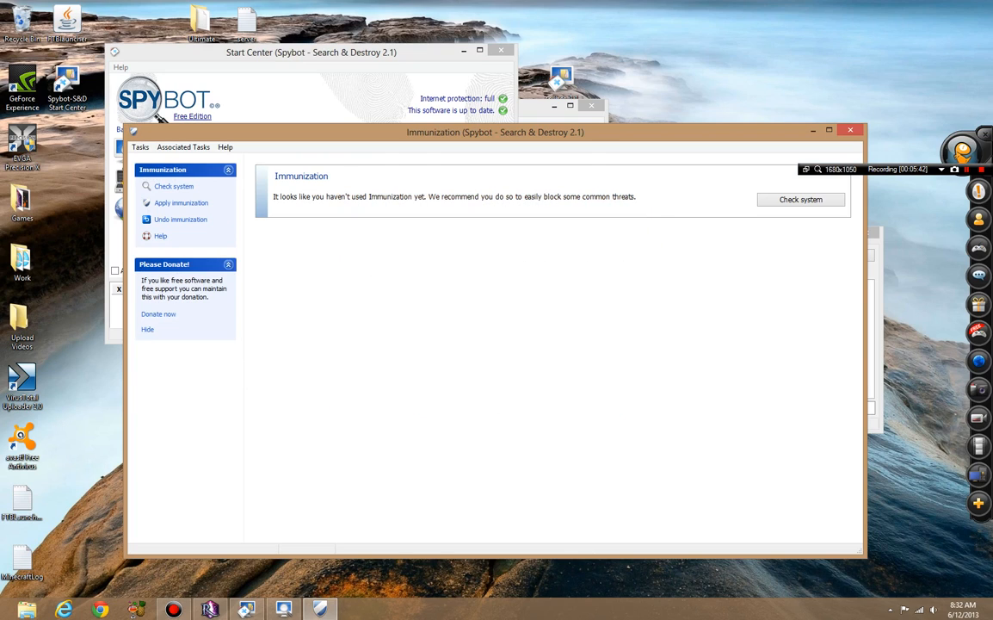
drag(620, 132, 572, 113)
click(752, 181)
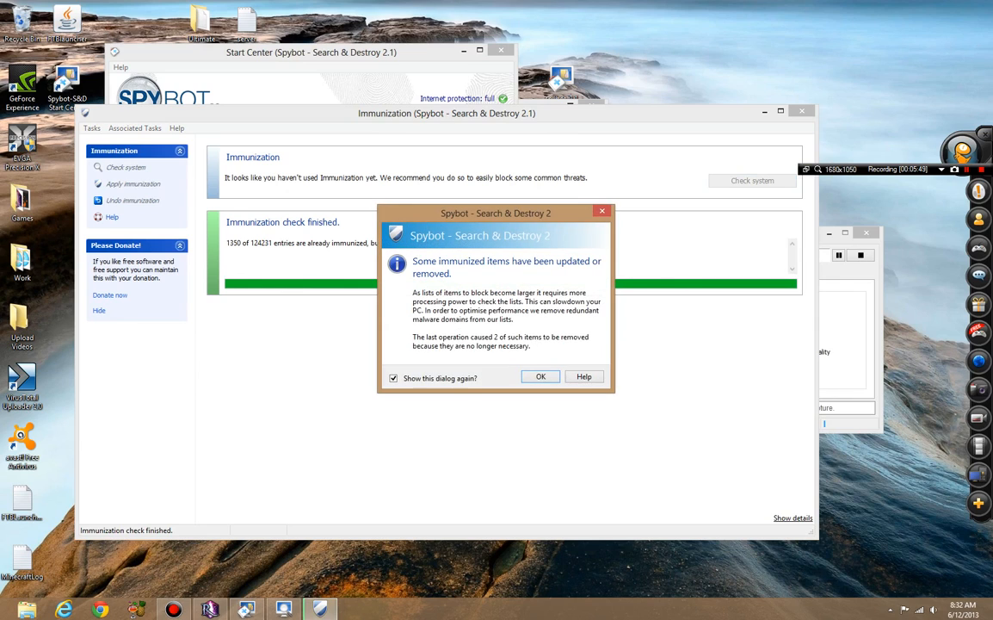
click(394, 378)
key(Return)
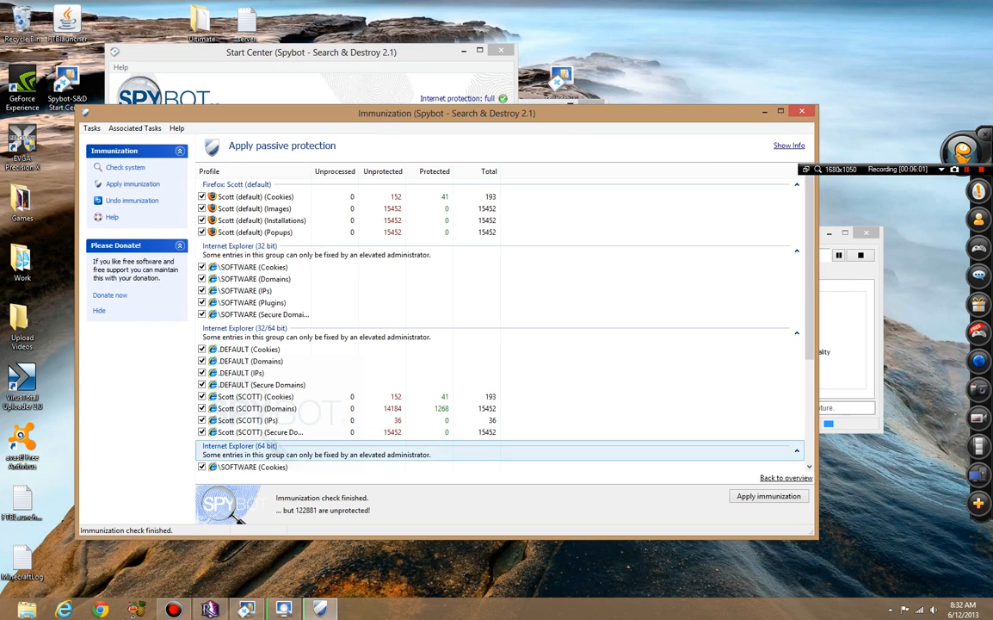
Step: Review the browser and Windows profiles listed for passive protection and close the Immunization window
scroll(500, 327, down, 5)
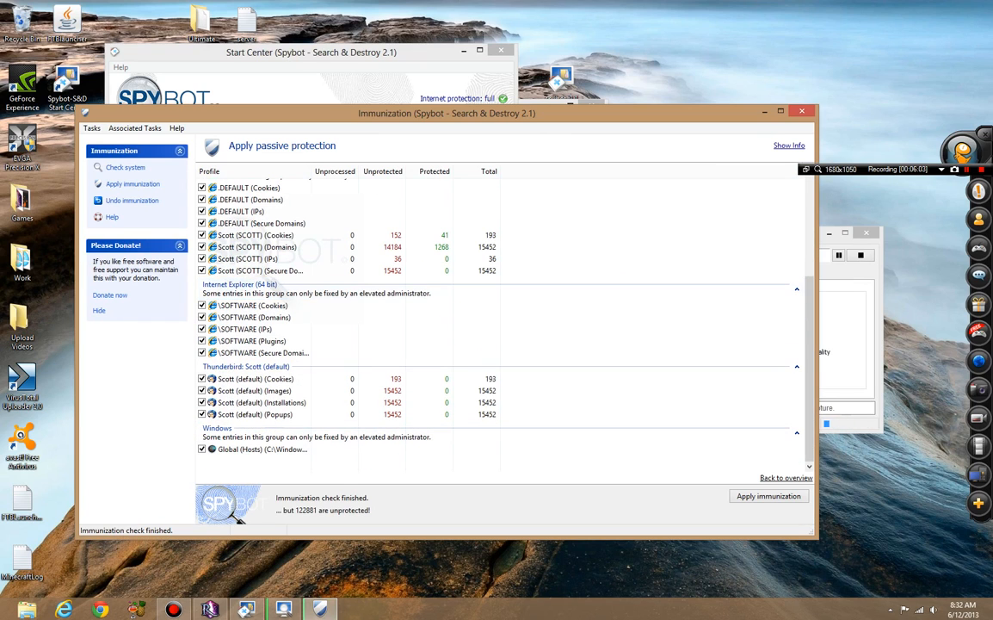
scroll(499, 327, up, 4)
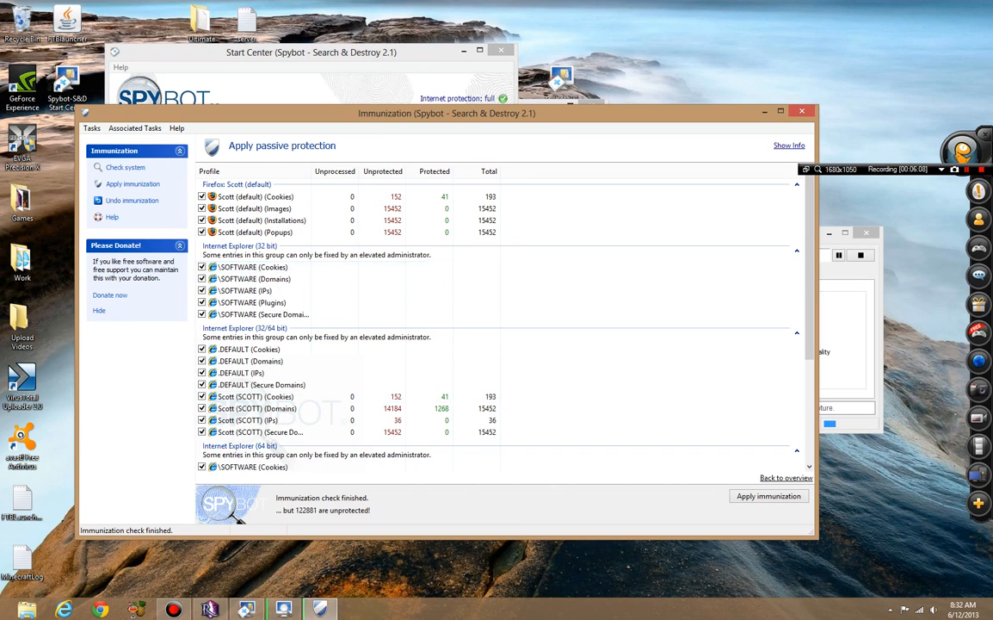
drag(430, 112, 423, 79)
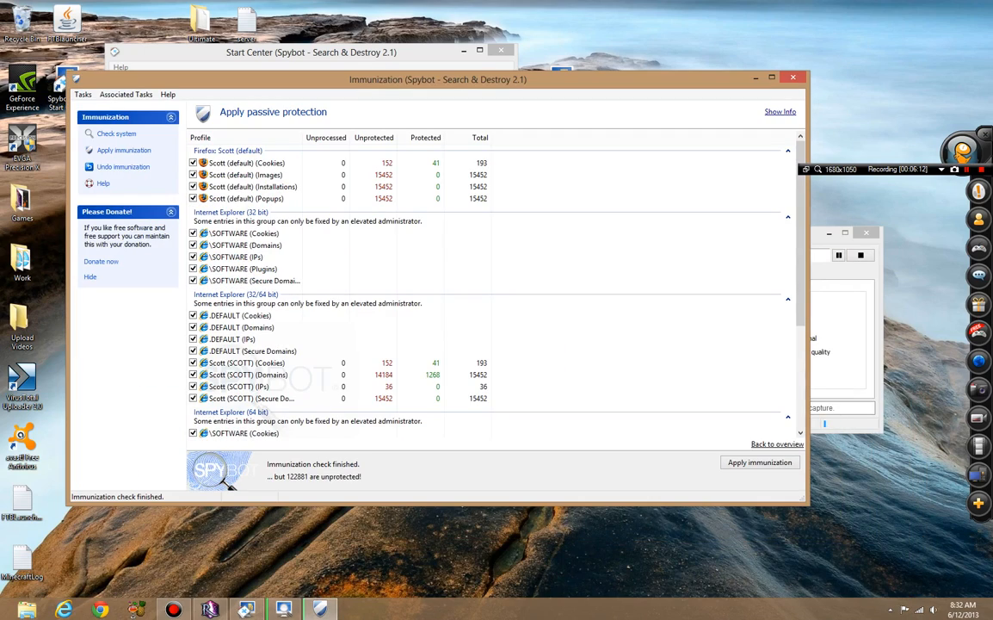
click(793, 77)
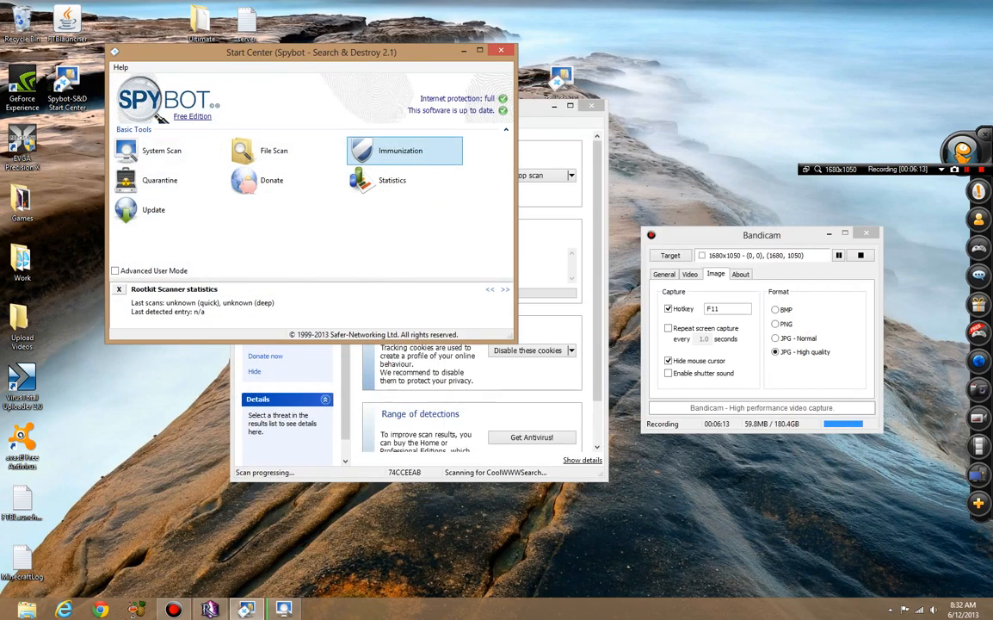
Step: Check the running system scan and enable Advanced User Mode in the Start Center
click(547, 104)
drag(547, 104, 684, 109)
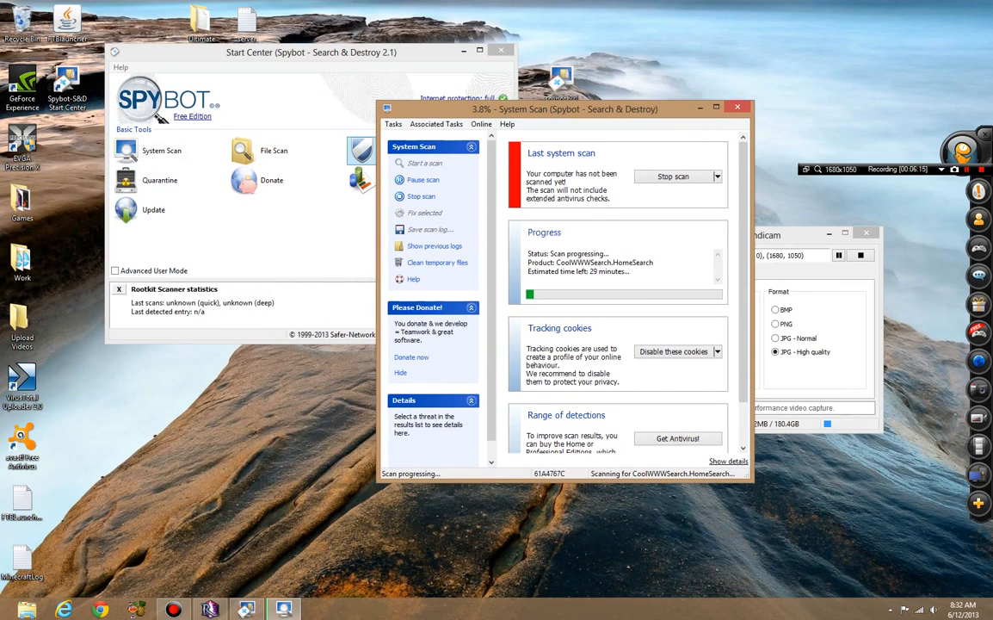
drag(157, 117, 402, 129)
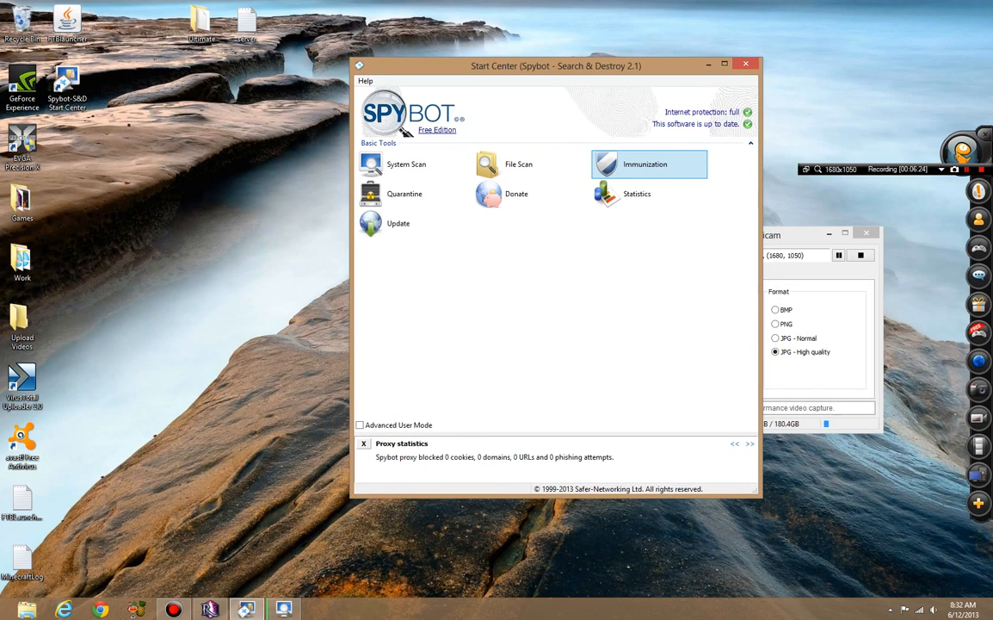
click(361, 425)
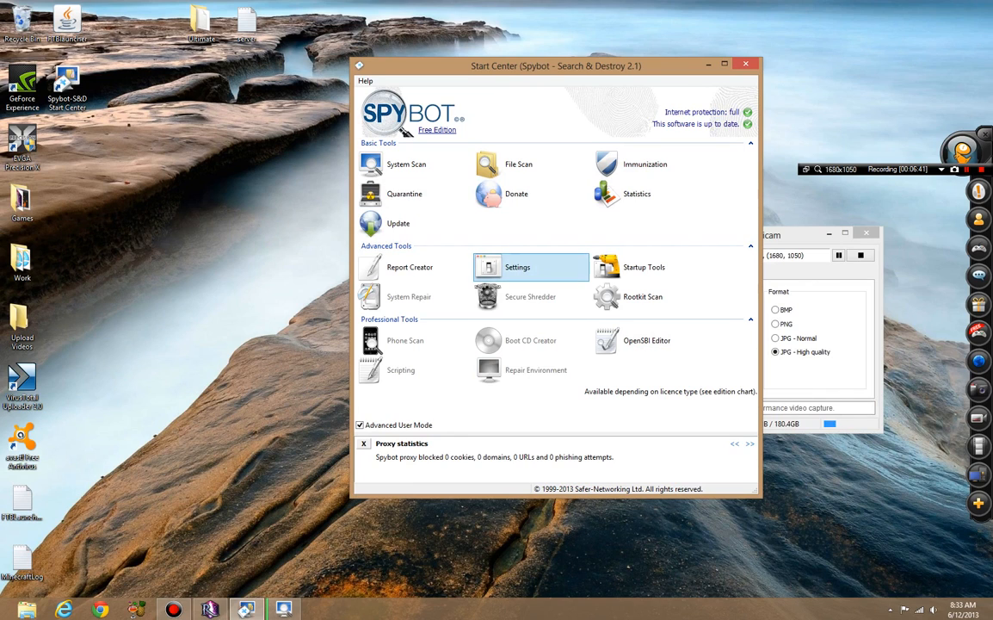
Step: Open the Spybot Settings and review the Language and Scope options for system and file scans
click(517, 267)
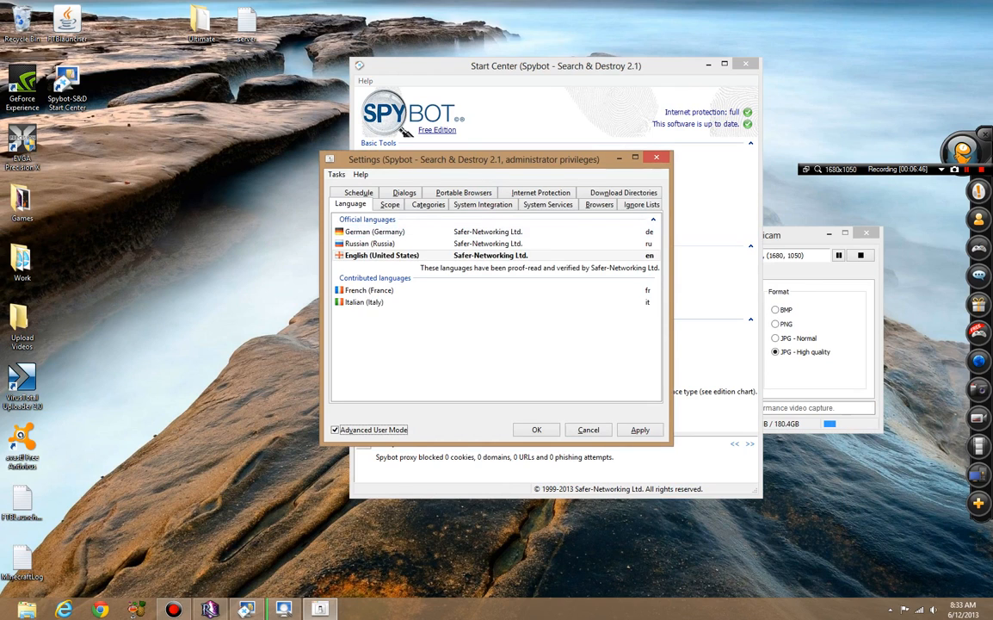
drag(473, 159, 336, 143)
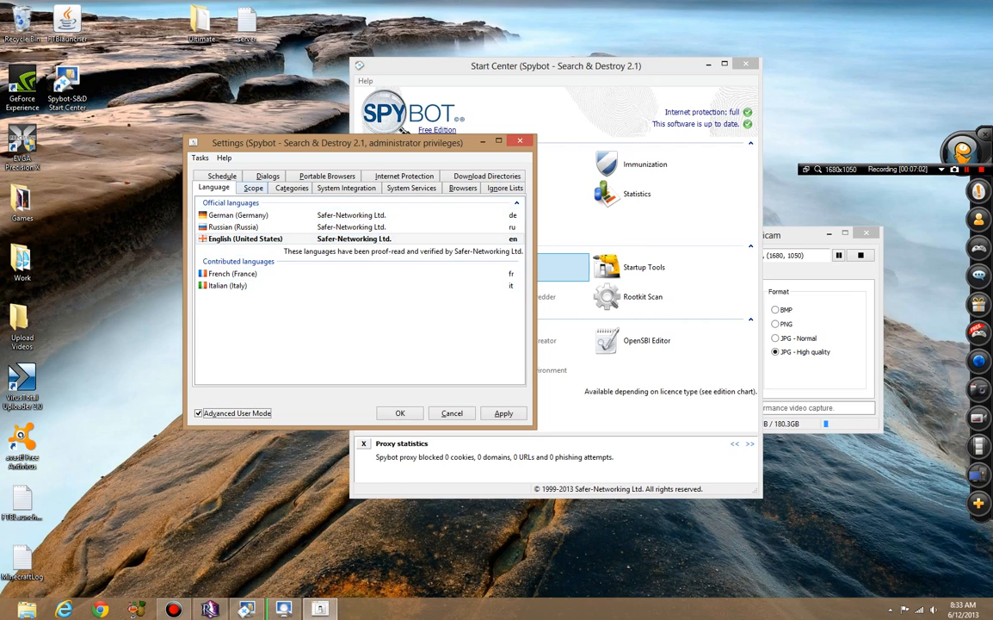
click(253, 188)
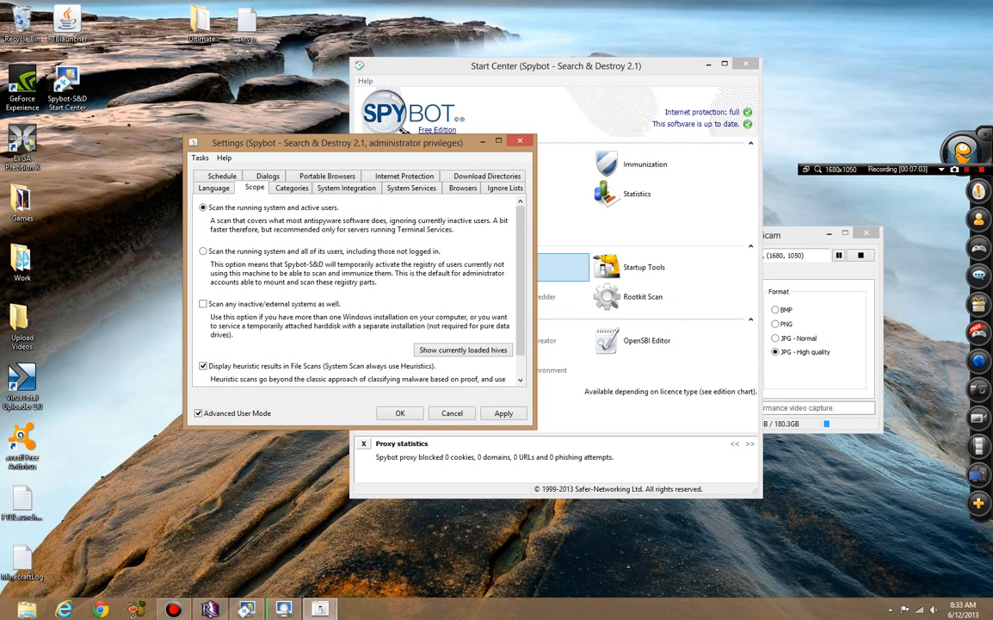
scroll(403, 127, down, 1)
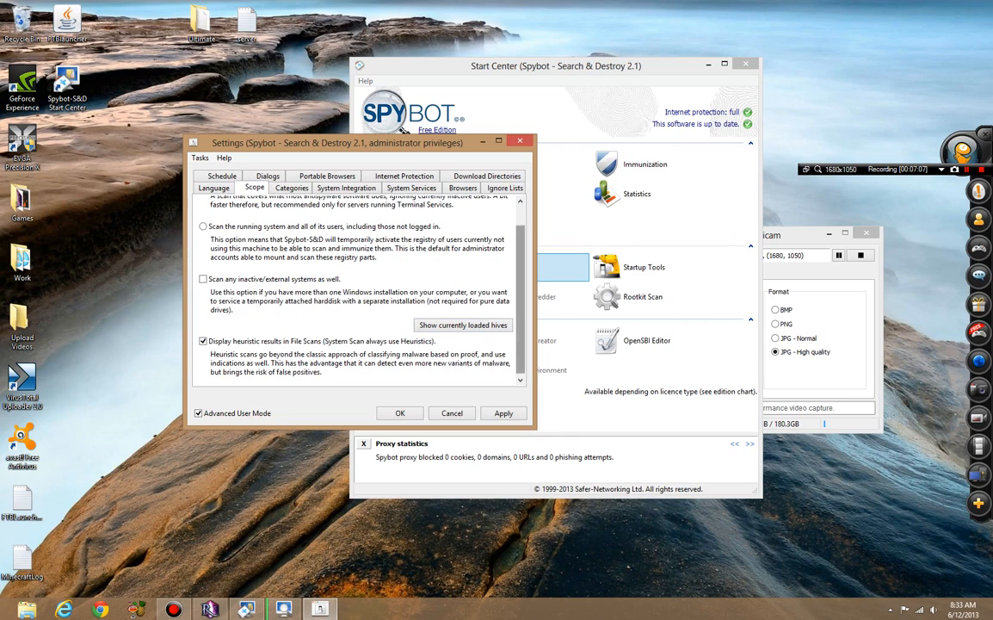
scroll(403, 128, up, 1)
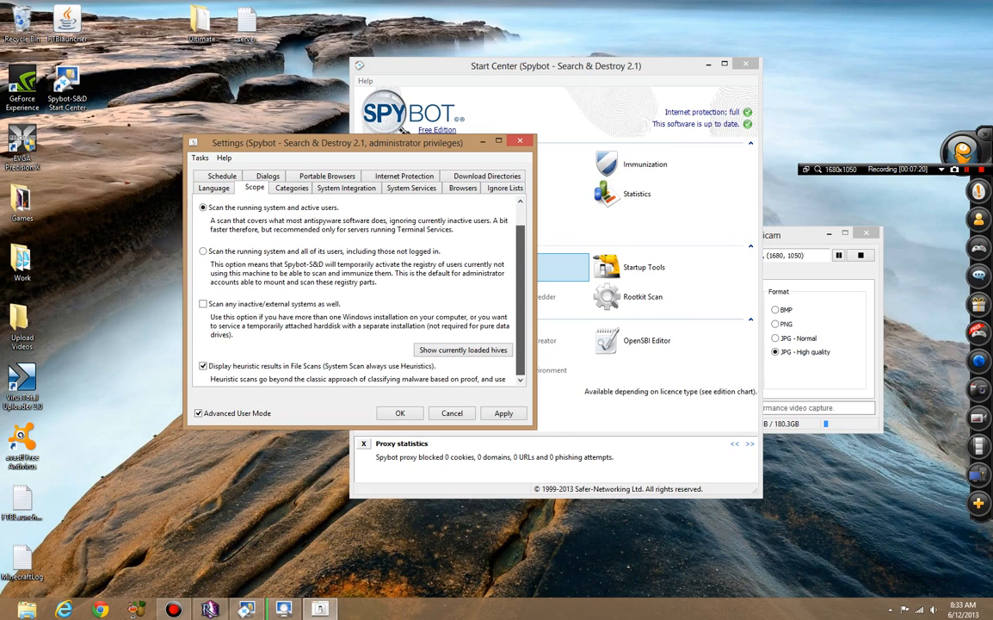
scroll(401, 127, down, 1)
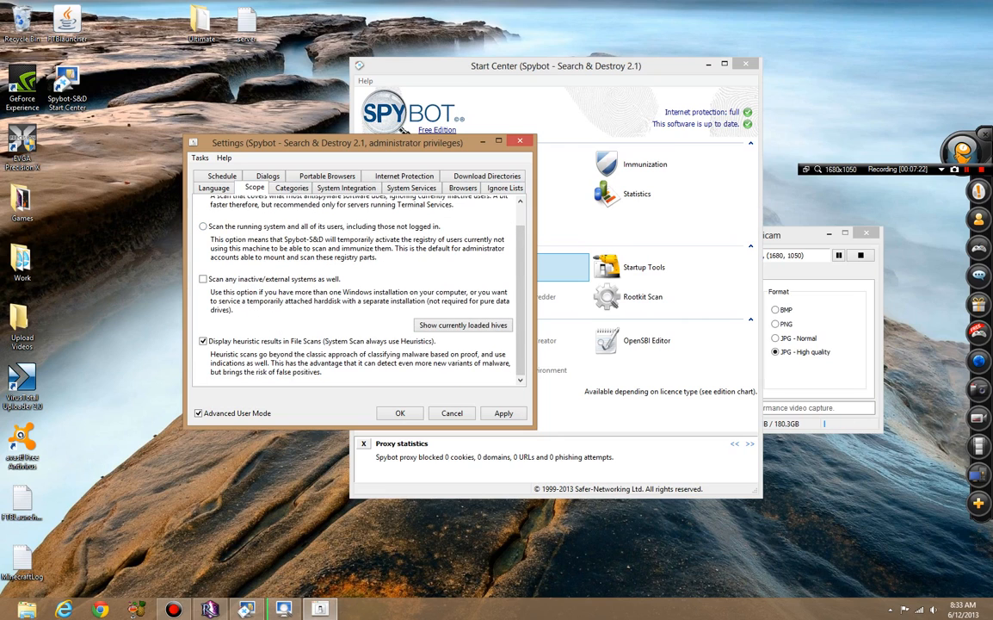
Step: Examine the full list of malware detection and usage tracks categories, and check on the running system scan
click(292, 188)
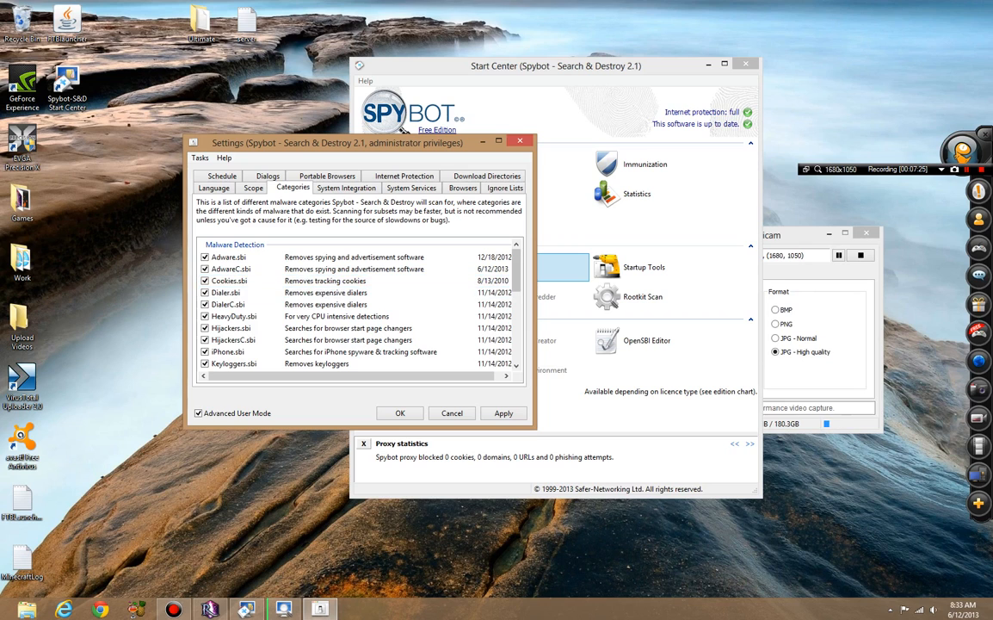
scroll(401, 127, down, 10)
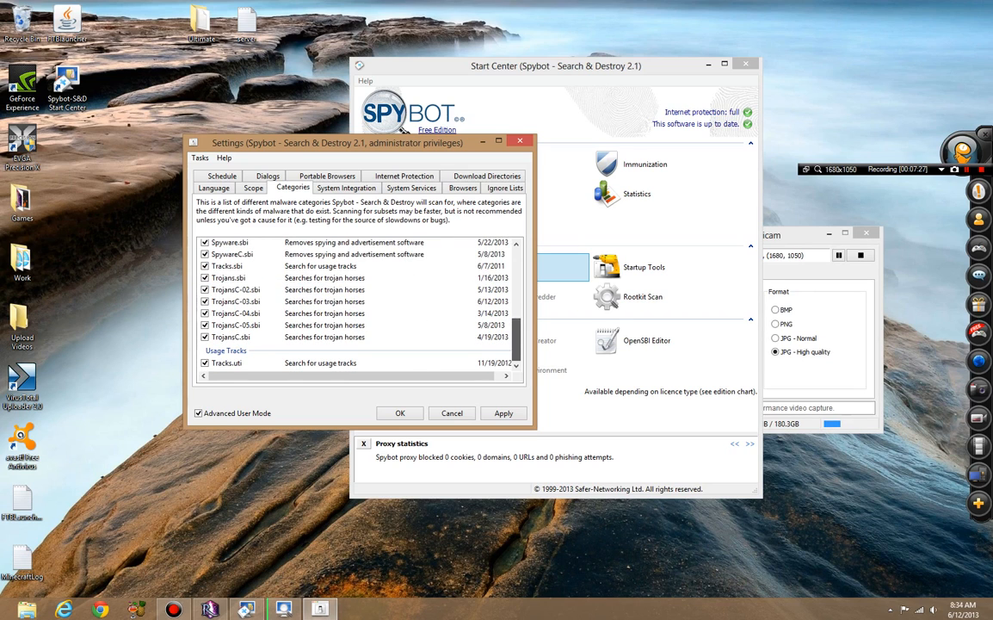
scroll(401, 126, up, 10)
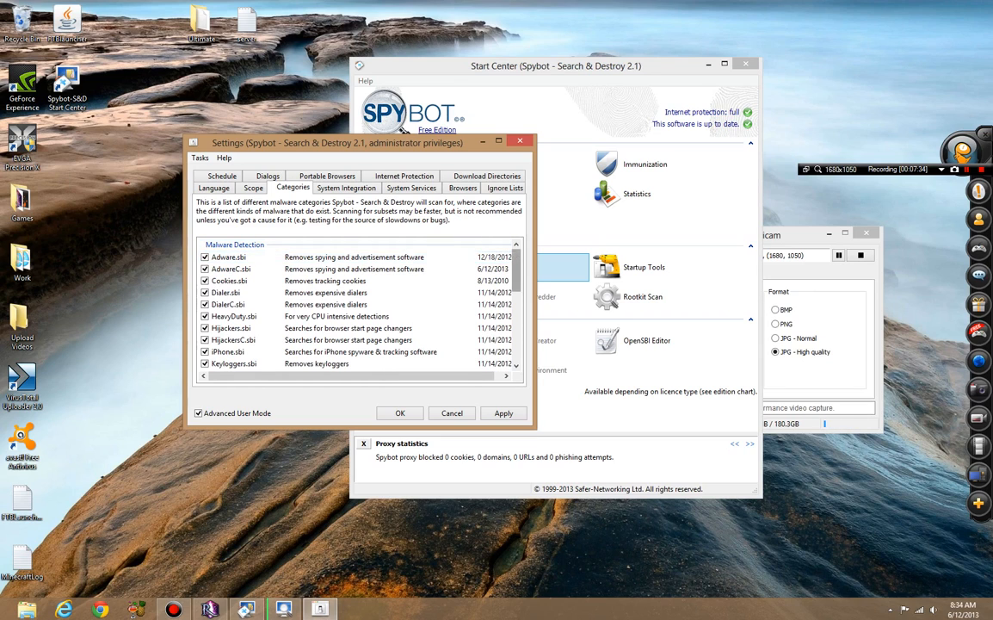
scroll(402, 128, down, 10)
scroll(401, 127, down, 1)
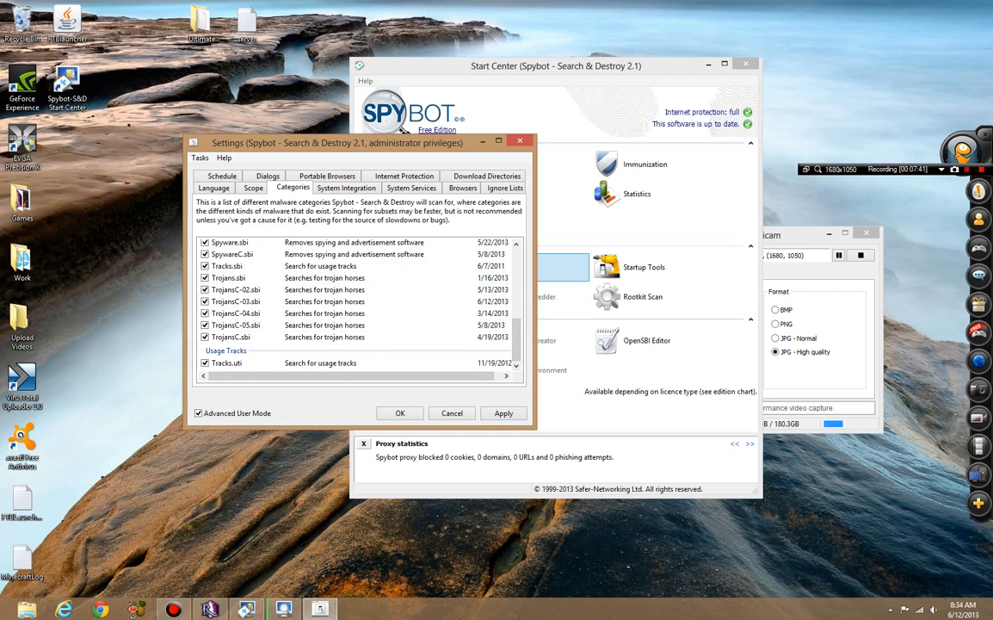
scroll(401, 128, up, 15)
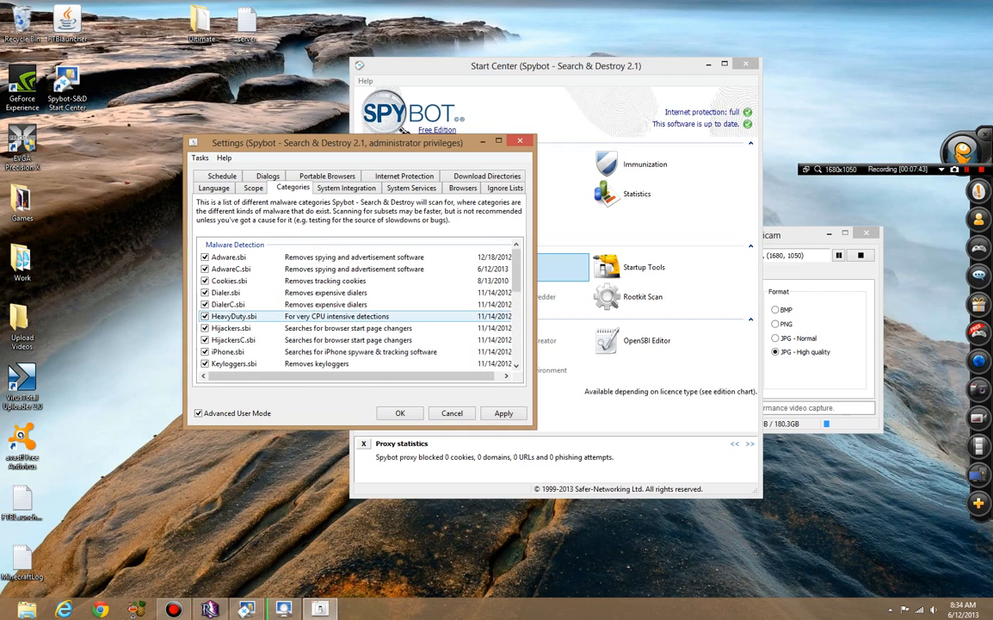
click(284, 609)
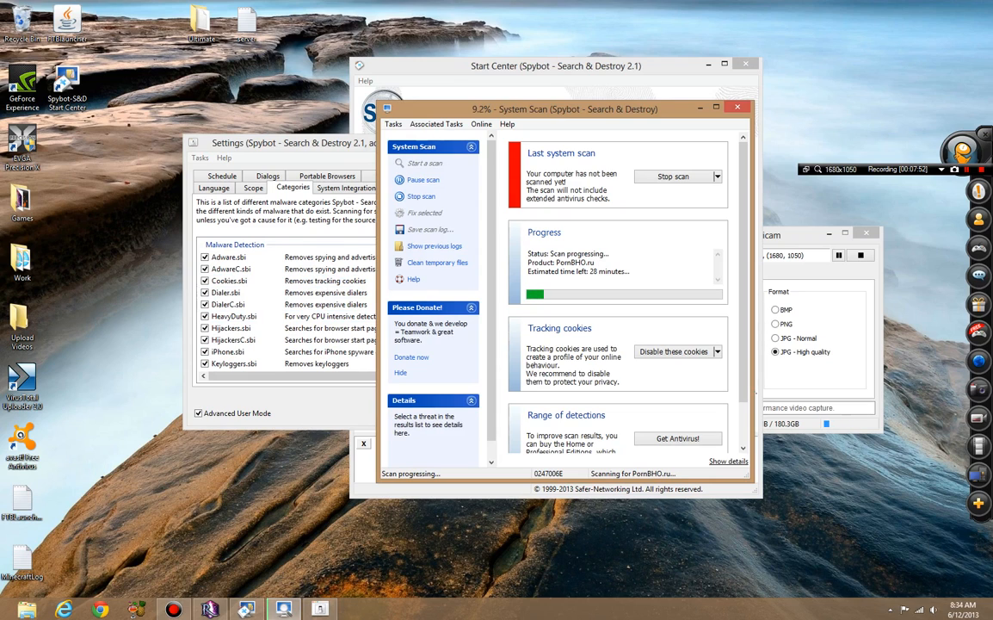
double_click(289, 142)
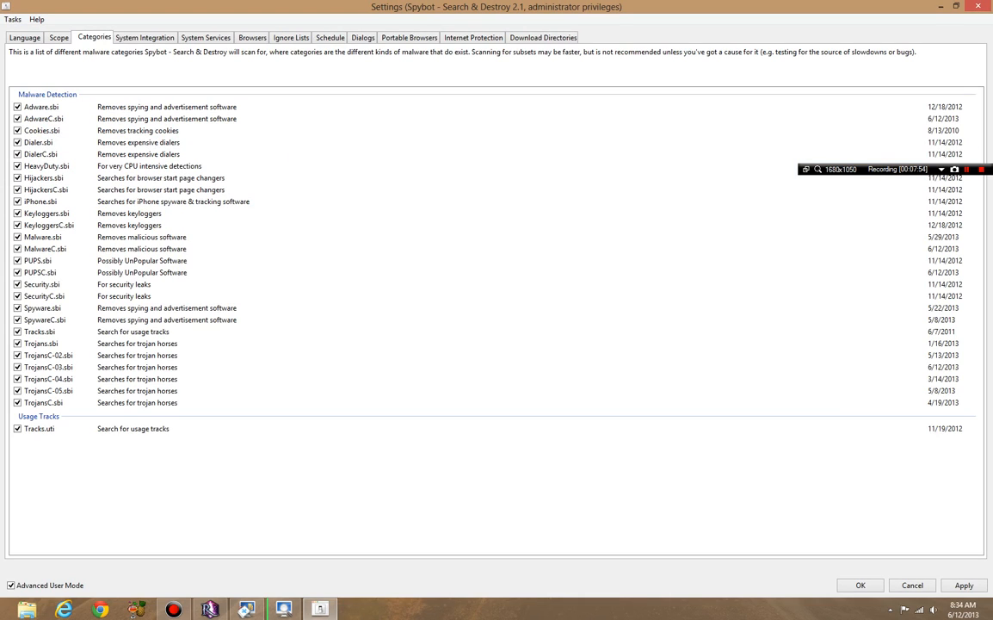
click(956, 6)
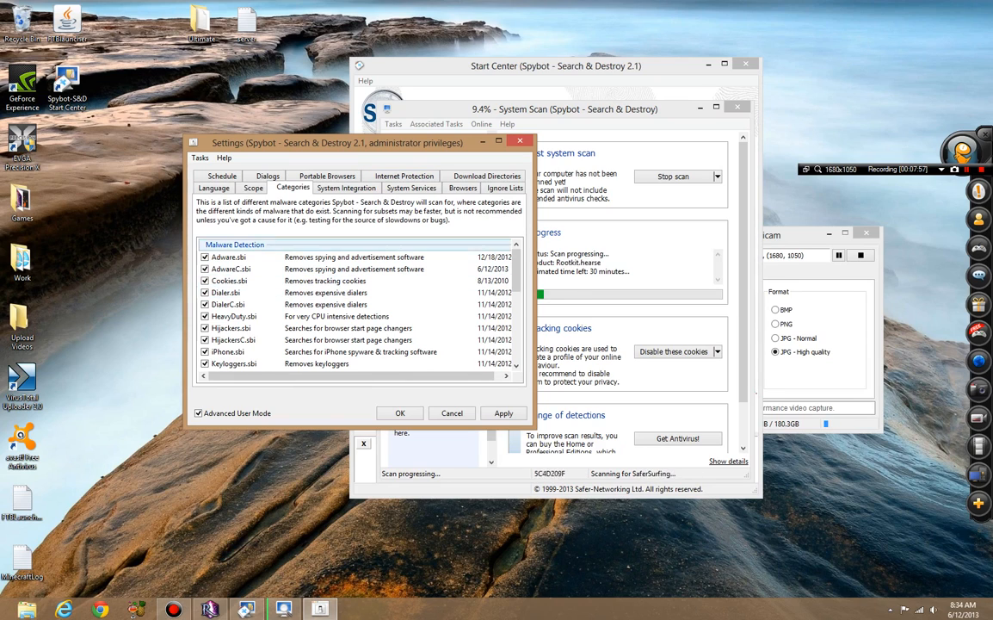
Step: Review the System Integration settings and inspect the Spybot scan, shred and kill options offered for the Work desktop folder
click(346, 188)
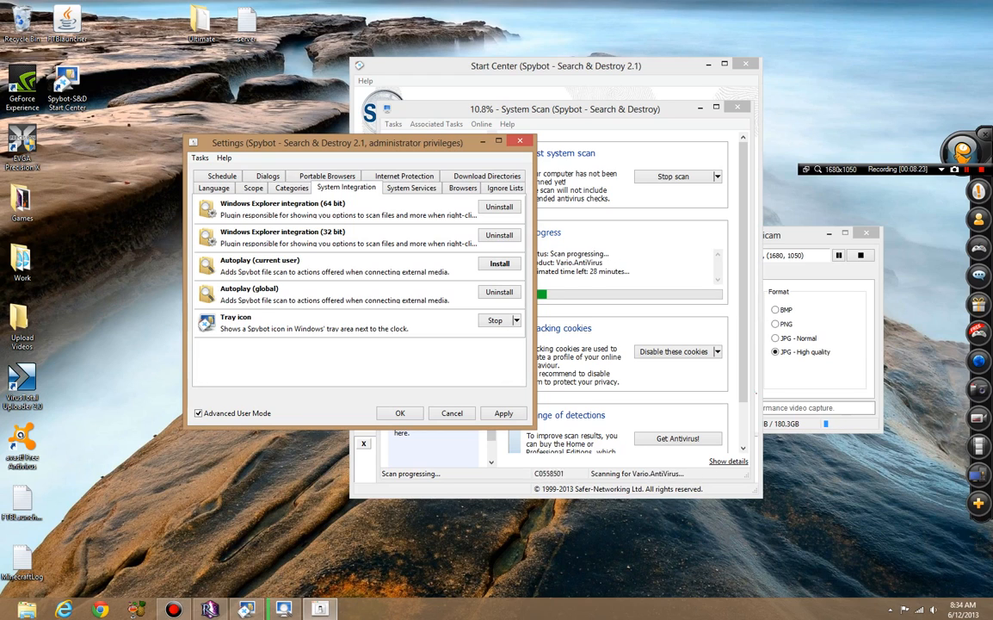
right_click(11, 256)
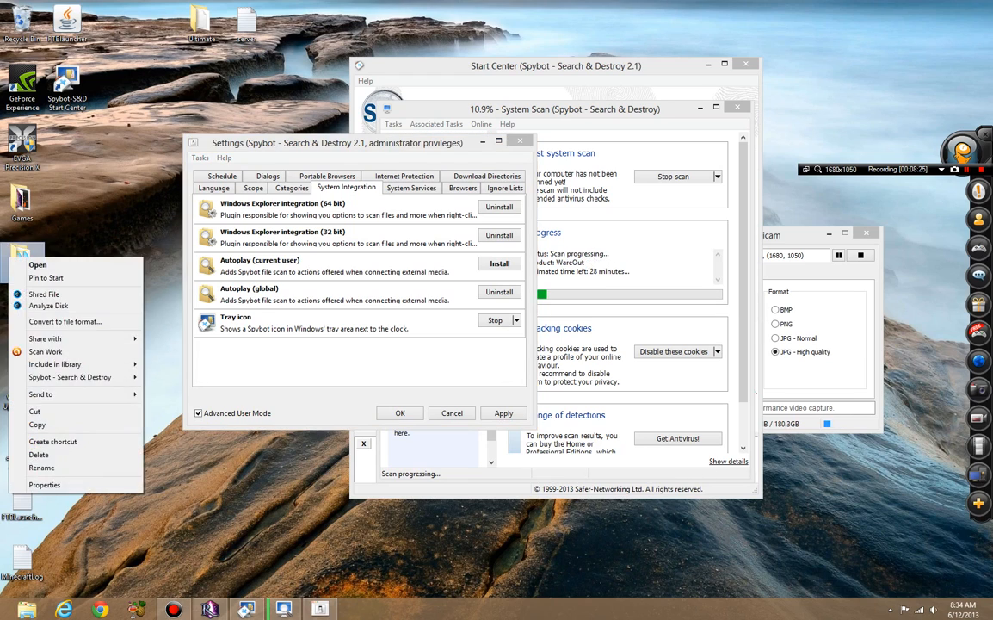
mouse_move(78, 364)
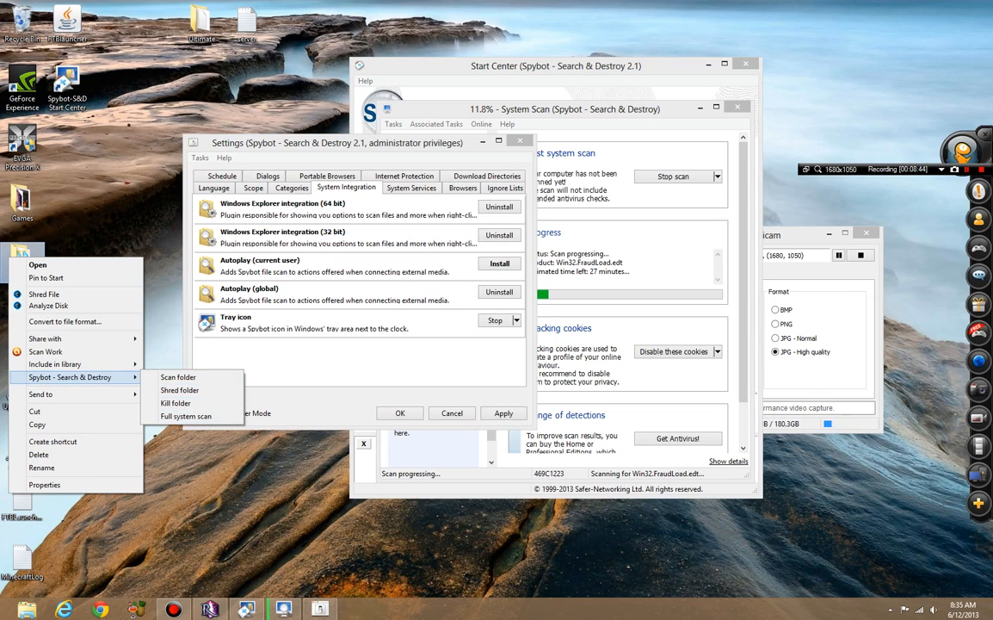
click(162, 297)
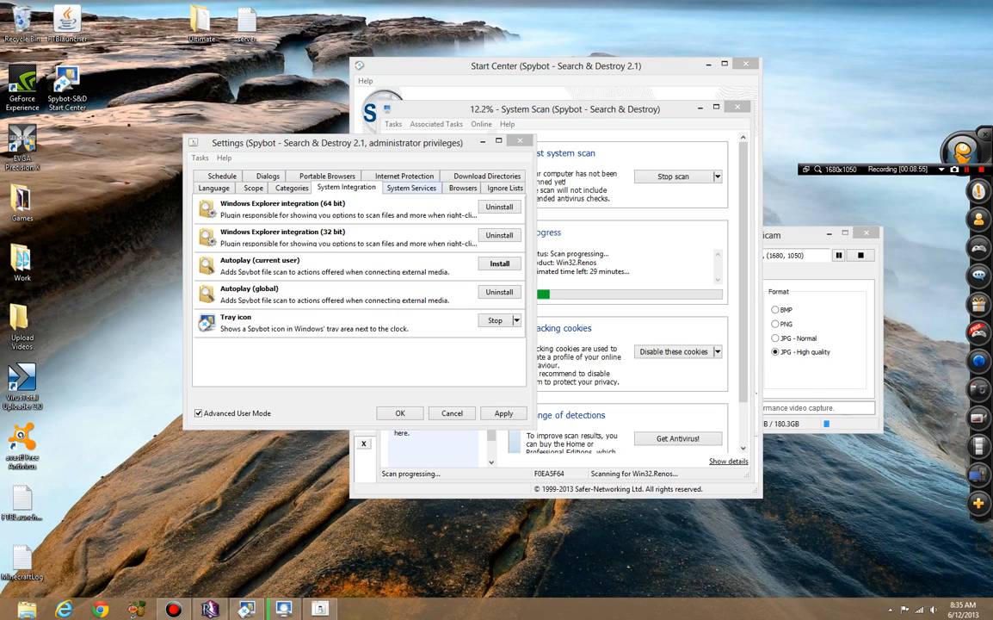
Step: Show the System Services settings in a wider window and check the Malware Scanner process in Task Manager
click(411, 188)
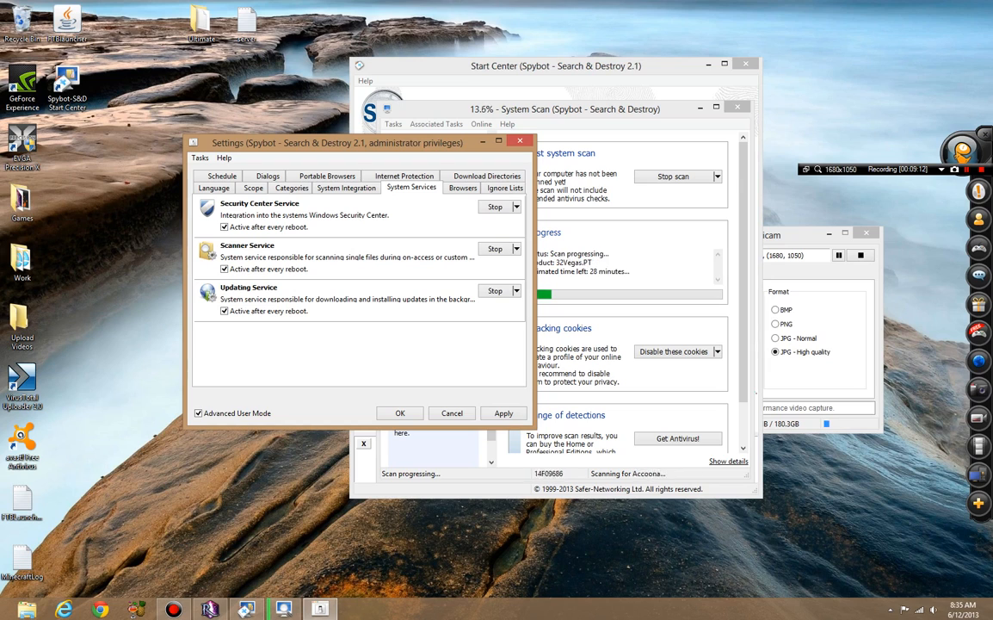
drag(536, 282, 594, 282)
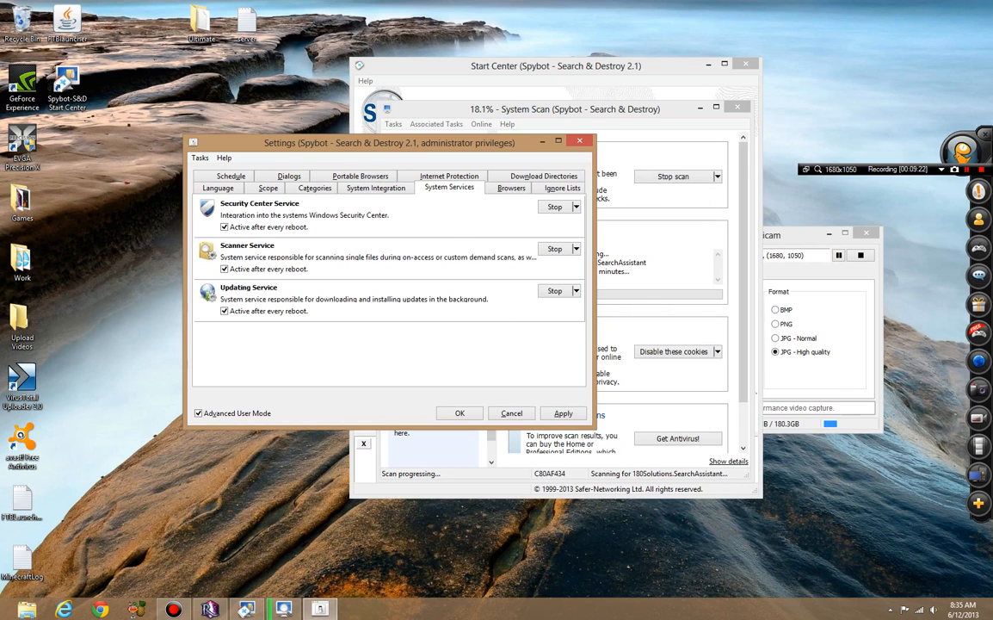
key(ctrl+shift+Escape)
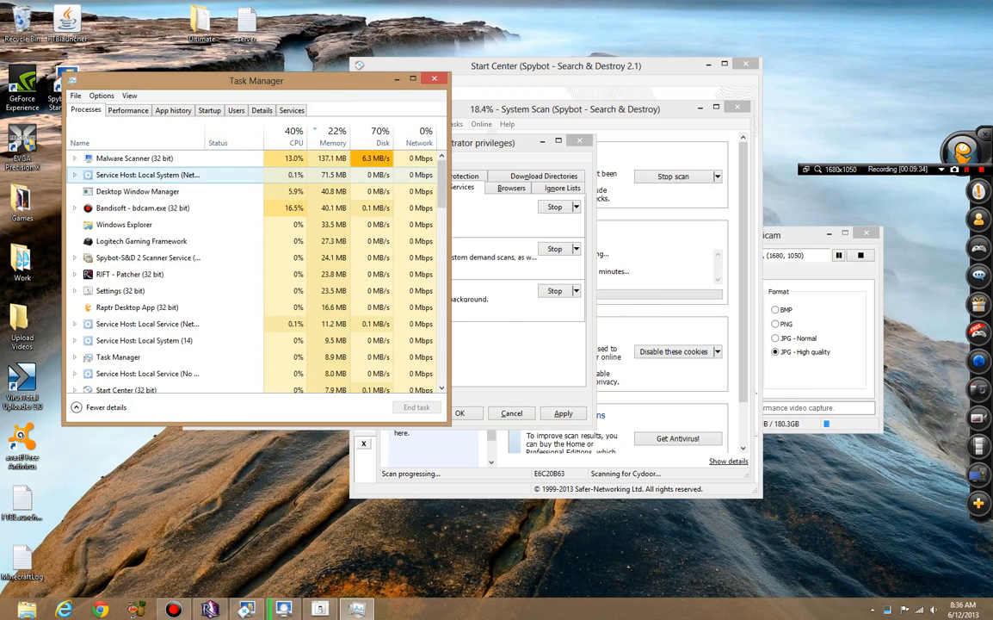
click(146, 158)
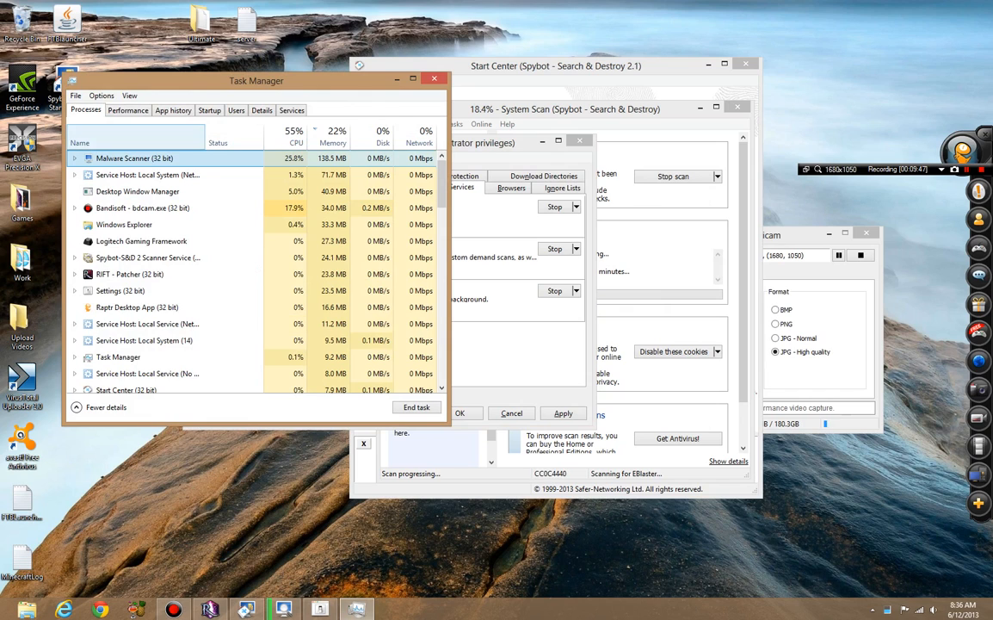
scroll(258, 271, down, 2)
scroll(172, 284, down, 1)
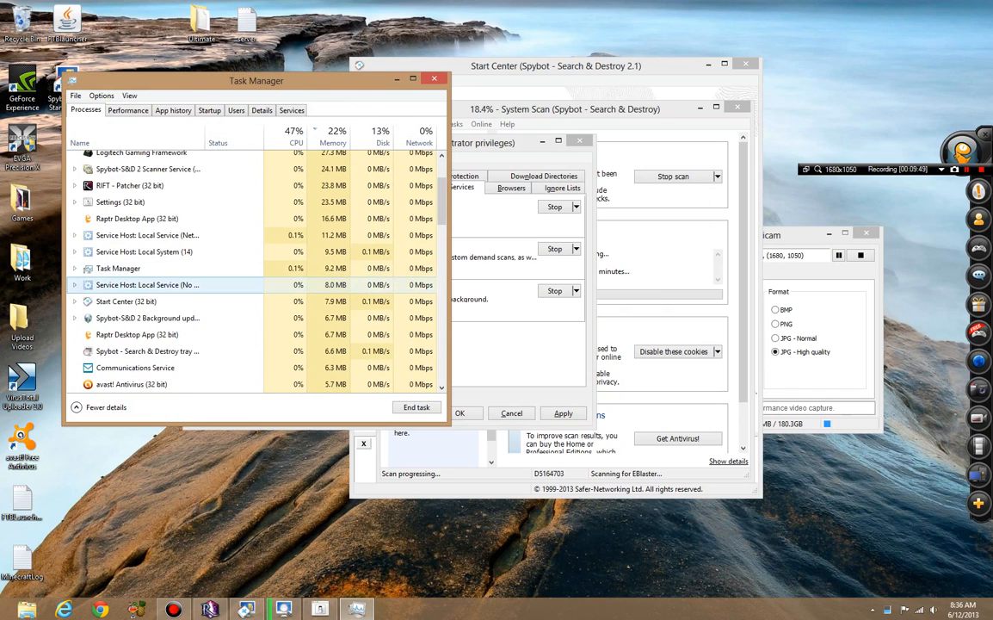
scroll(173, 288, up, 3)
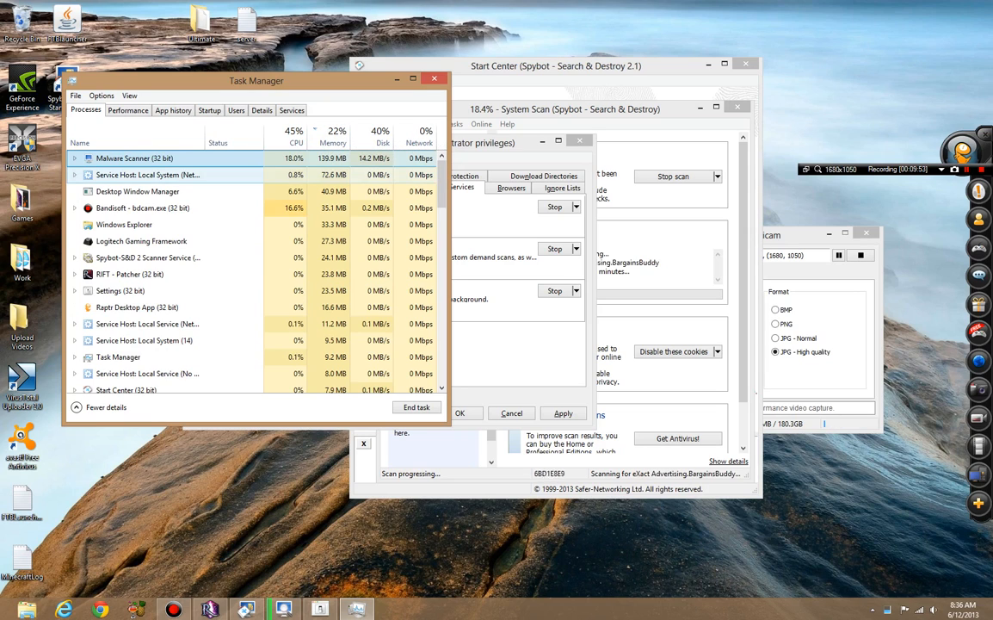
Step: Examine the resource usage of the Spybot scanner service, Settings, background update and Windows Security Center integration processes in Task Manager
click(163, 257)
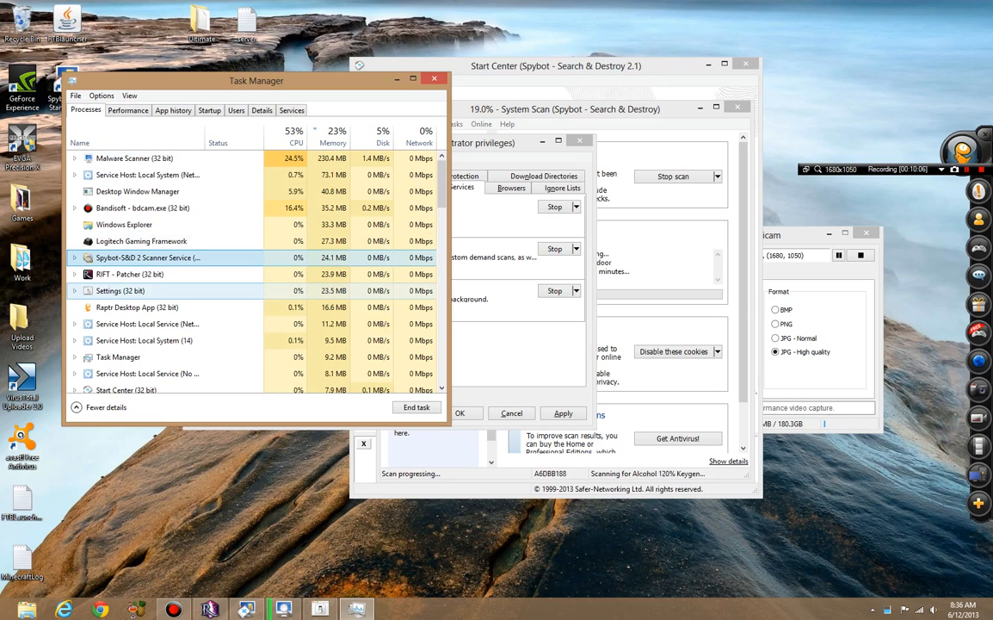
click(163, 291)
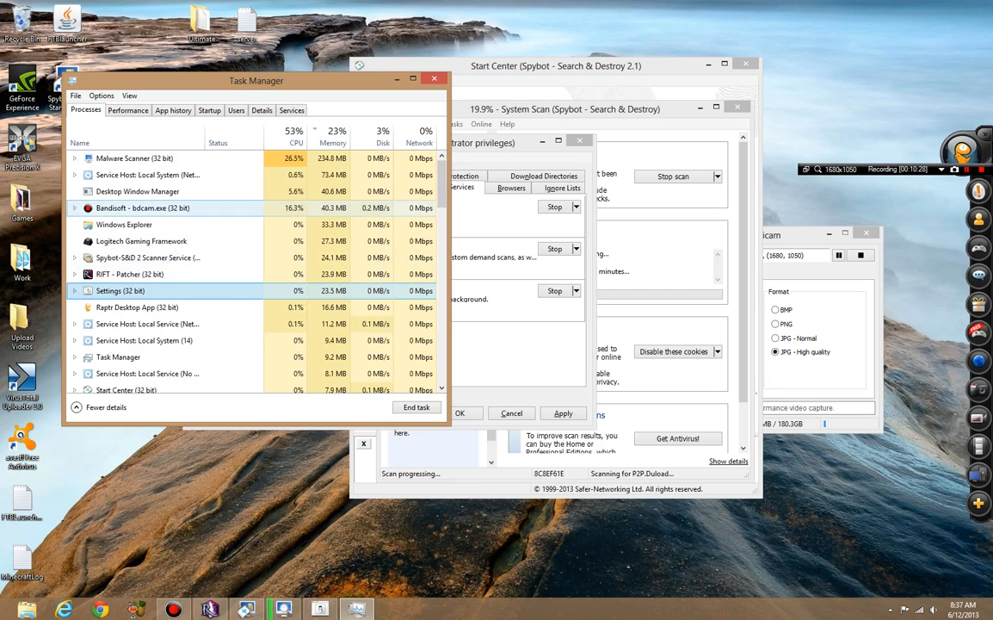
scroll(249, 280, down, 1)
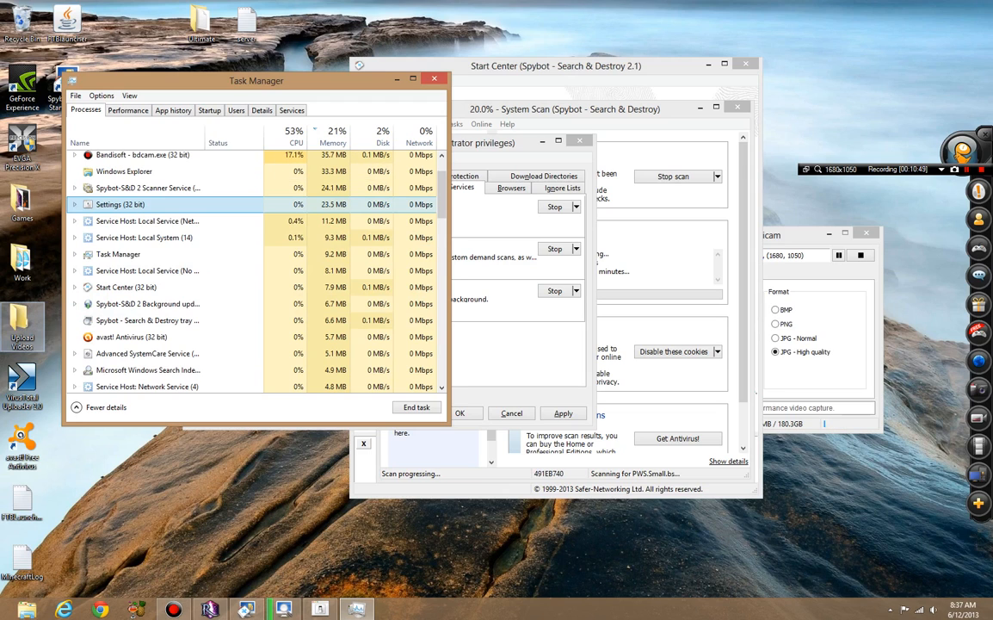
scroll(147, 316, down, 1)
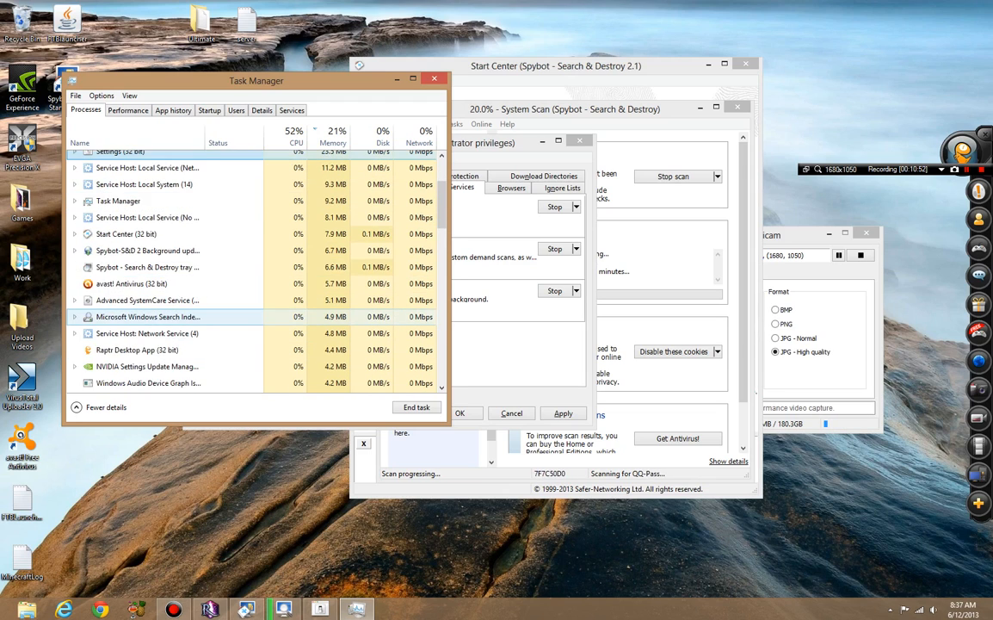
scroll(147, 317, down, 2)
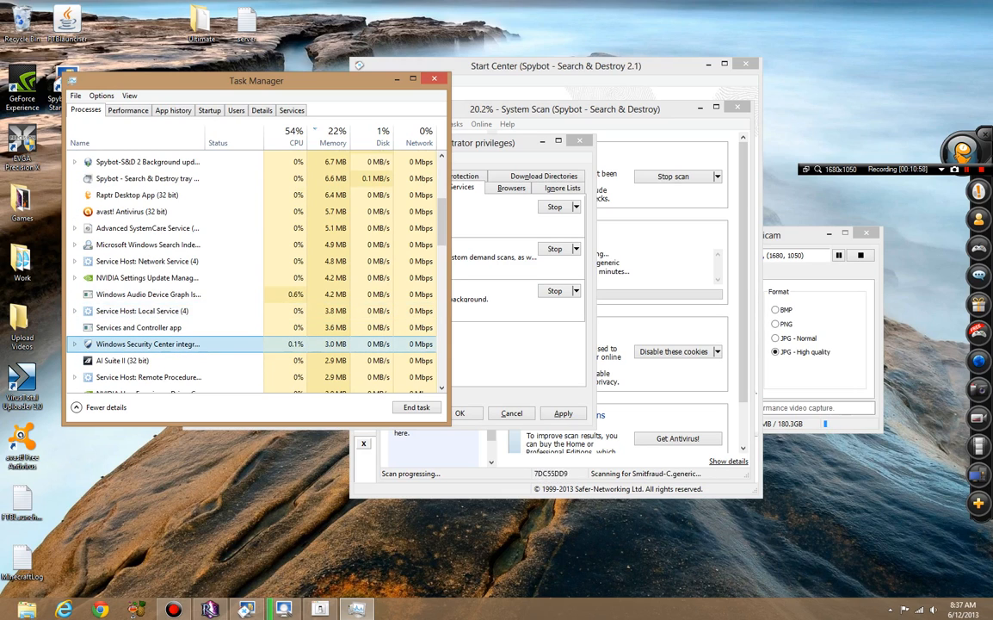
scroll(147, 310, down, 6)
scroll(147, 308, up, 8)
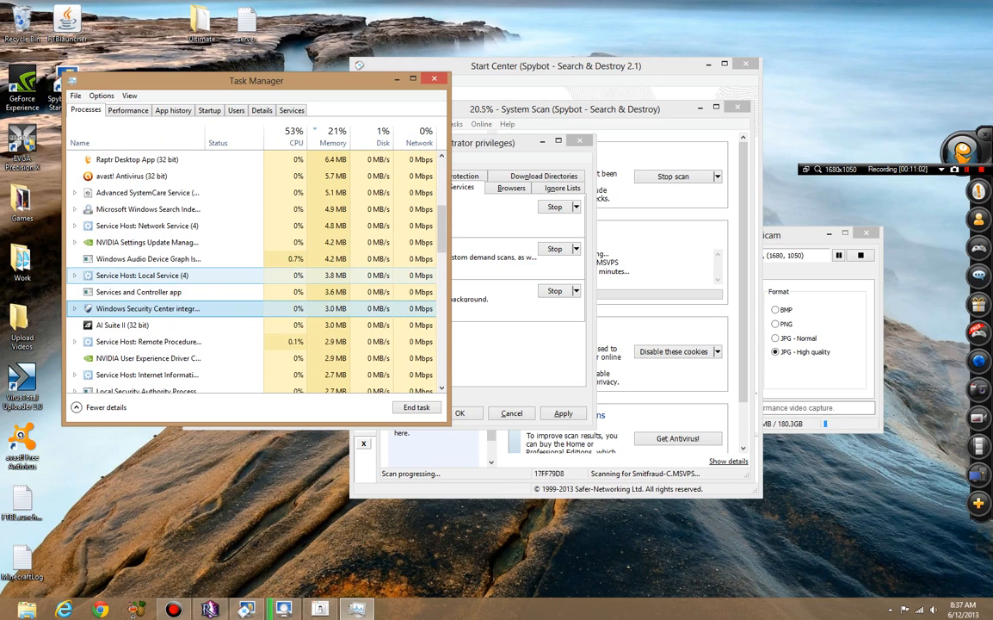
scroll(147, 268, up, 1)
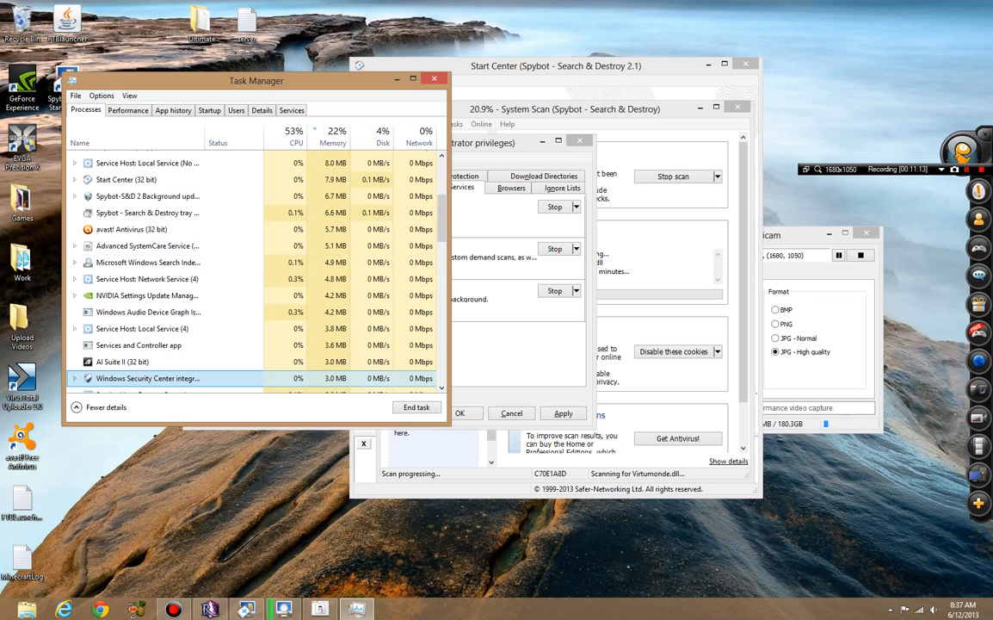
Step: Check the hidden notification area icons and return to the beginning of Task Manager's process list
click(890, 609)
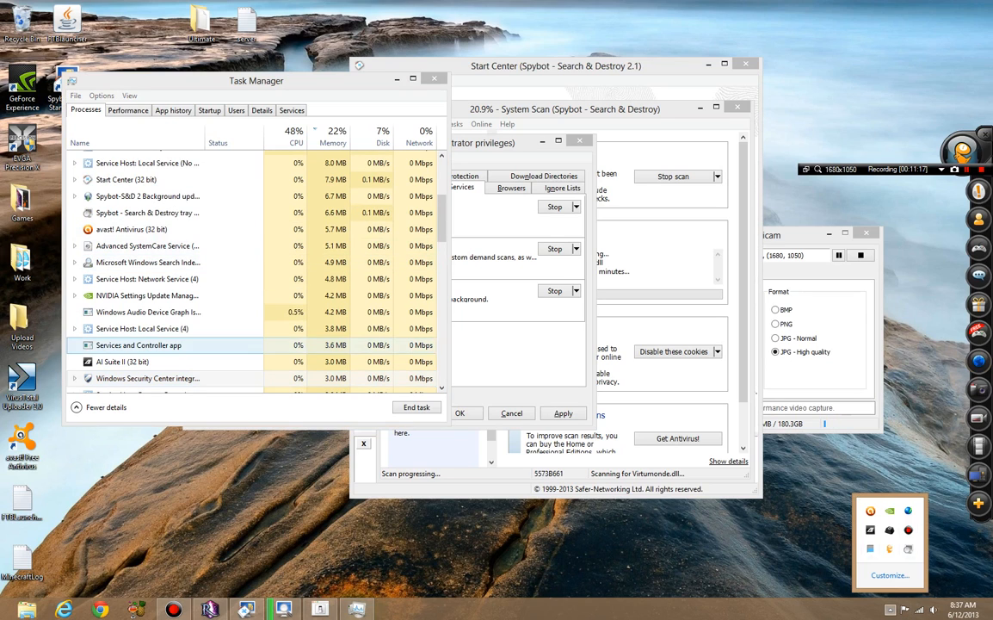
click(203, 377)
scroll(203, 305, up, 3)
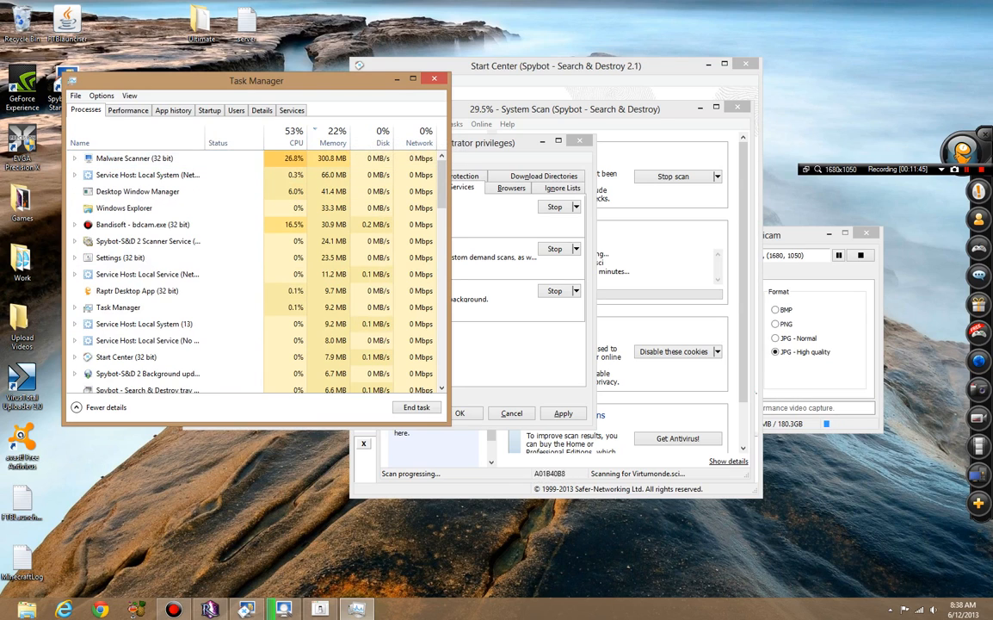
Step: Minimize Bandicam and rearrange the System Scan, Start Center and Settings windows so that the scan progress and System Services settings are unobstructed
drag(564, 110, 560, 157)
drag(793, 235, 827, 234)
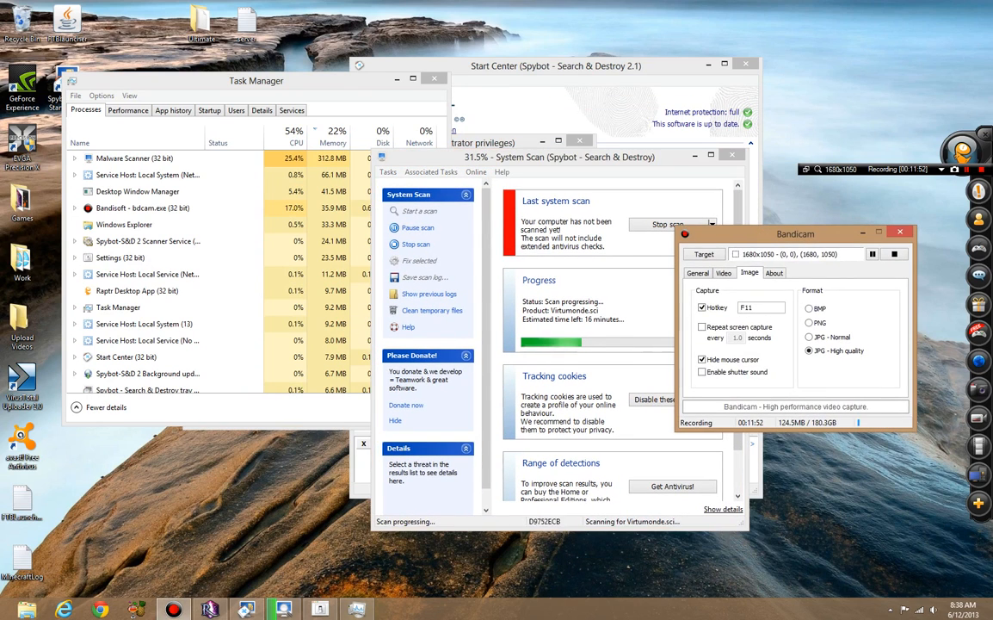
click(863, 232)
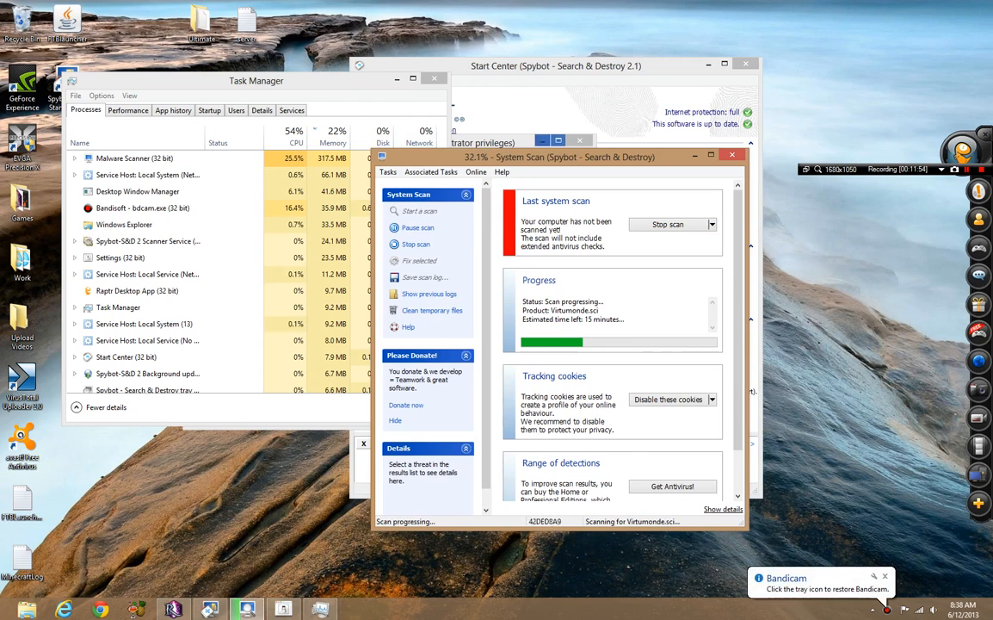
drag(559, 156, 807, 39)
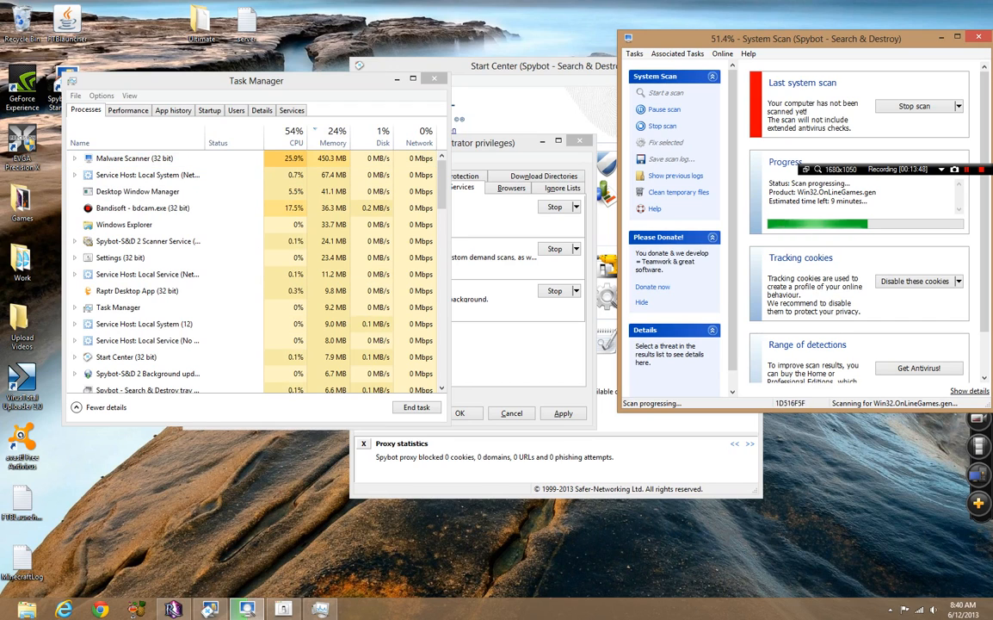
drag(534, 66, 514, 9)
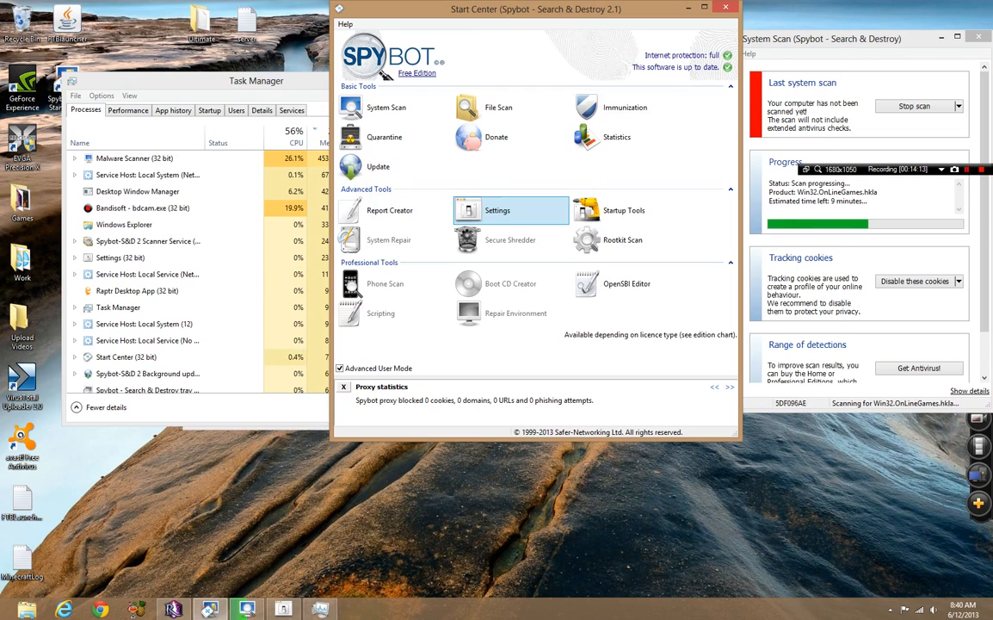
drag(535, 9, 414, 388)
drag(483, 143, 521, 125)
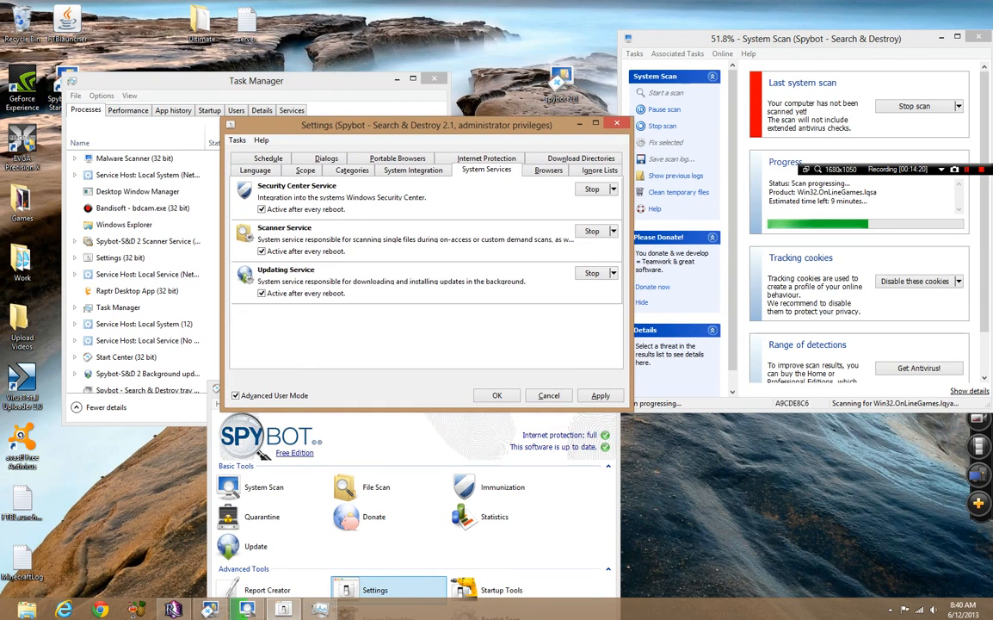